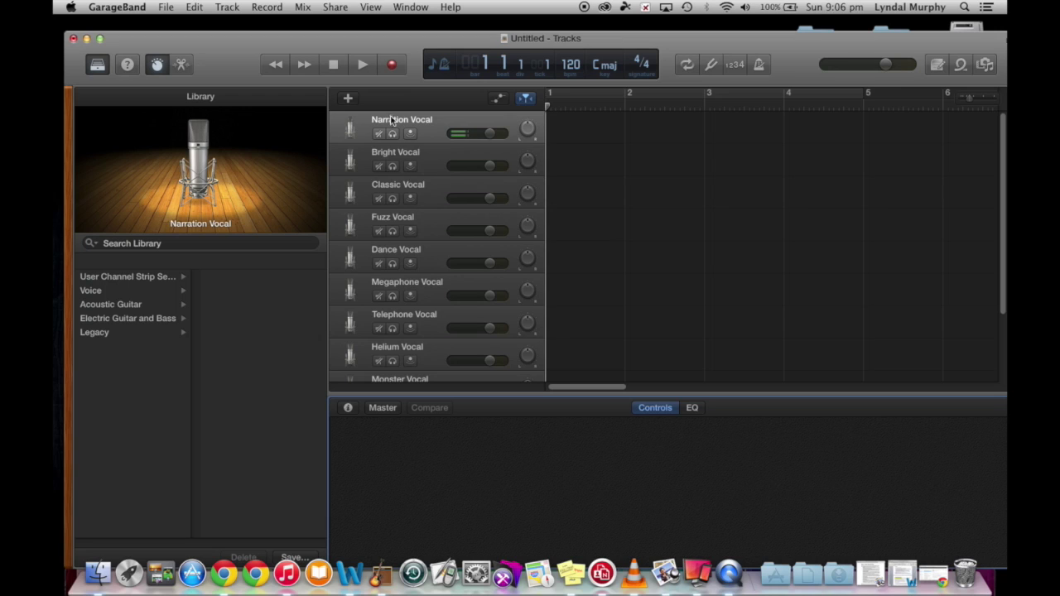
# Close the untitled voice-template project without saving it.
pyautogui.scroll(-3, 436, 296)
pyautogui.scroll(3, 367, 261)
pyautogui.click(73, 39)
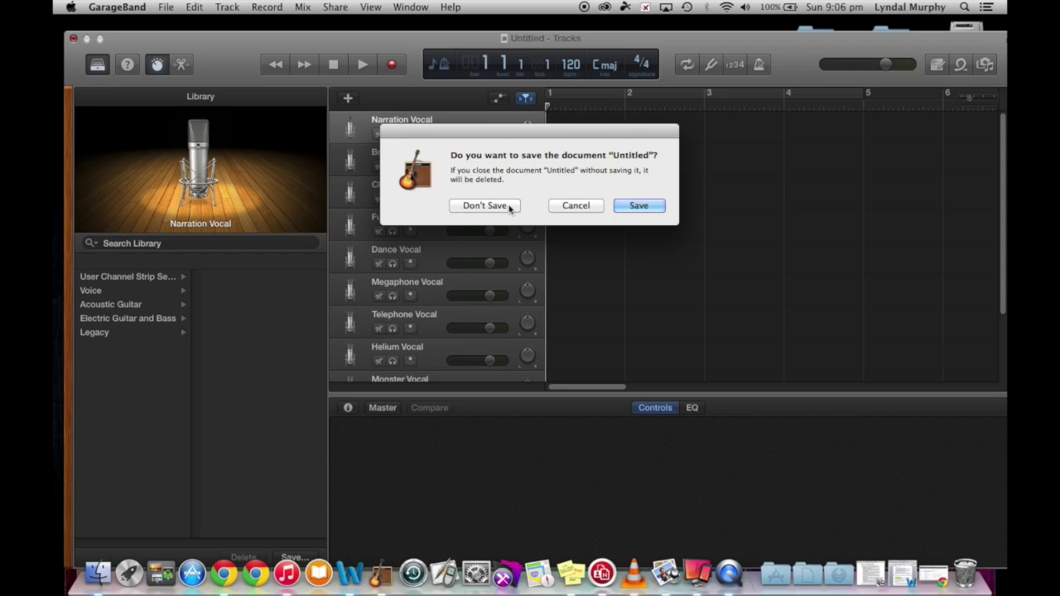
pyautogui.click(509, 206)
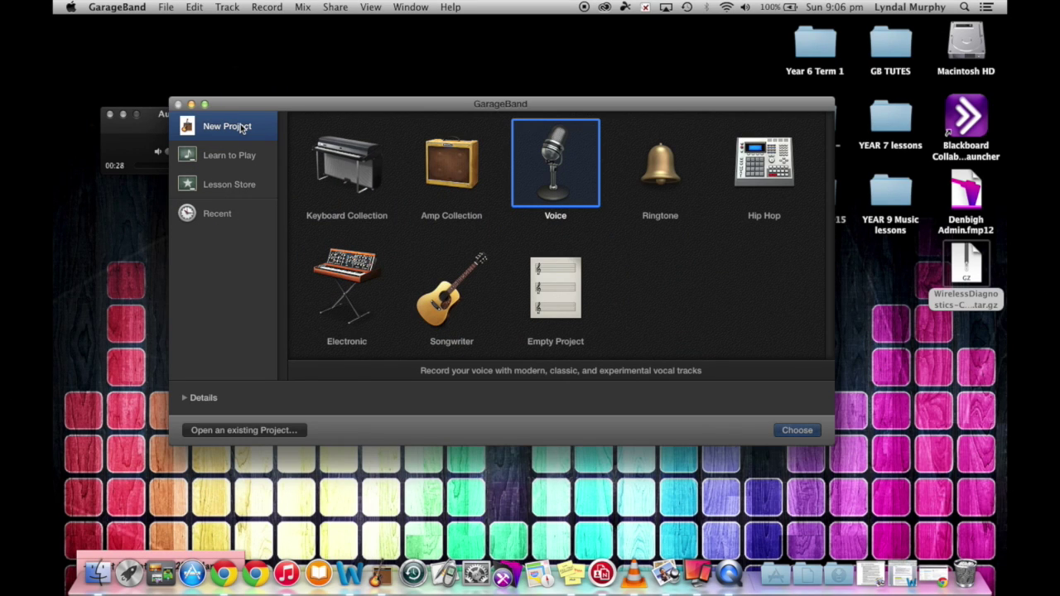
# Create an empty project with a microphone audio track on Input 1, and lower the system volume.
pyautogui.click(561, 309)
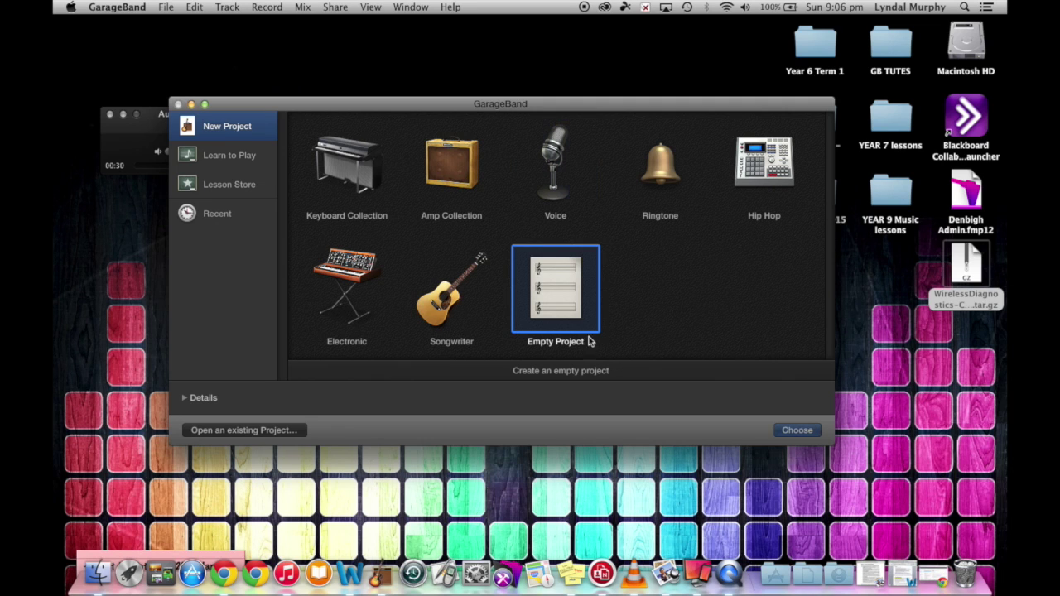
pyautogui.click(795, 430)
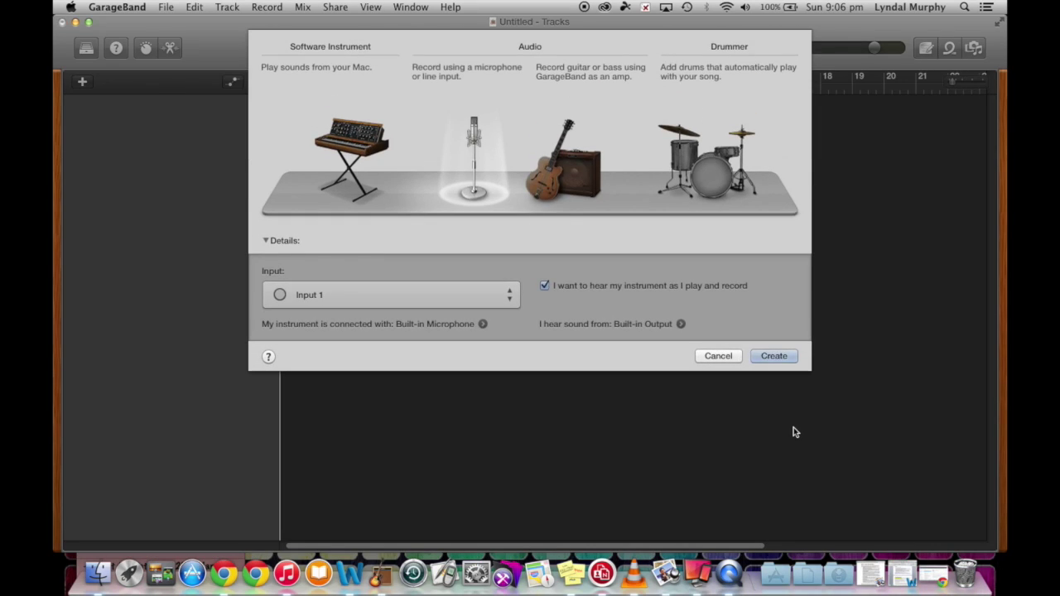
pyautogui.press('XF86AudioRaiseVolume')
pyautogui.press('XF86AudioRaiseVolume')
pyautogui.click(777, 357)
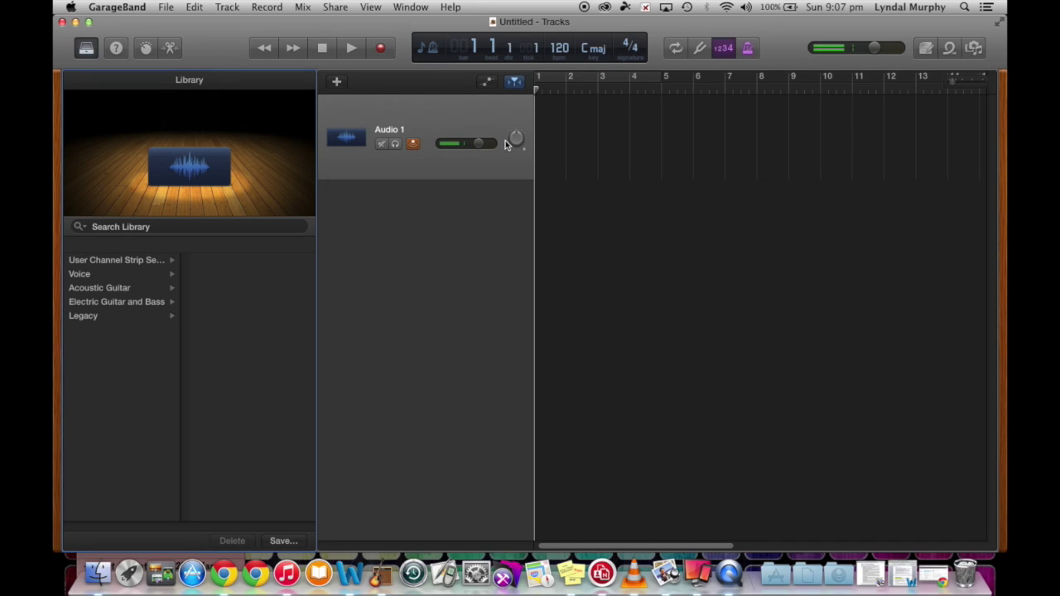
pyautogui.press('XF86AudioLowerVolume')
pyautogui.press('XF86AudioLowerVolume')
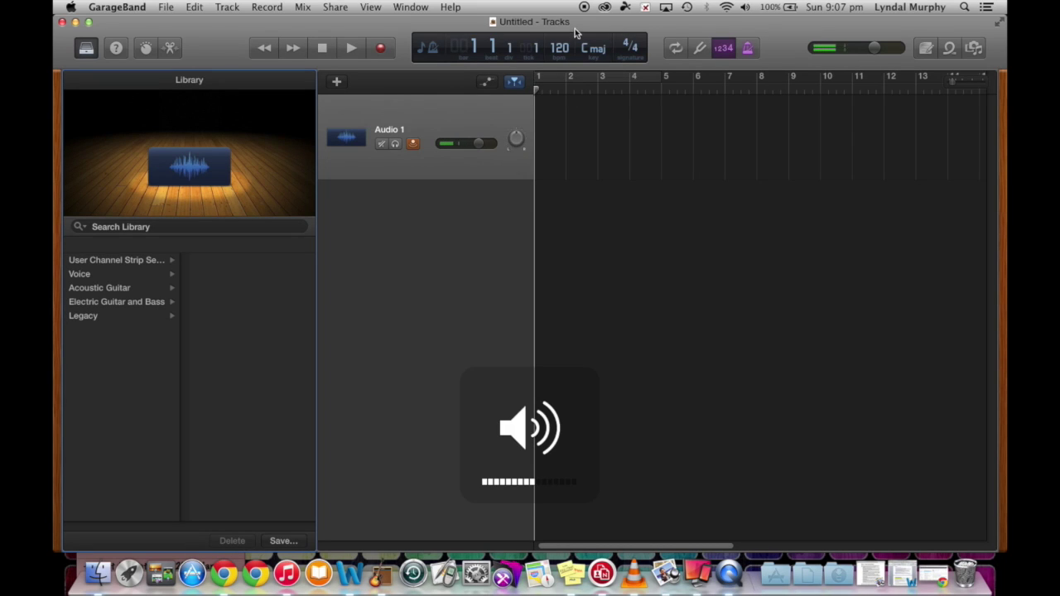
# Record a short test take on the Audio 1 track and delete the recorded region.
pyautogui.click(382, 51)
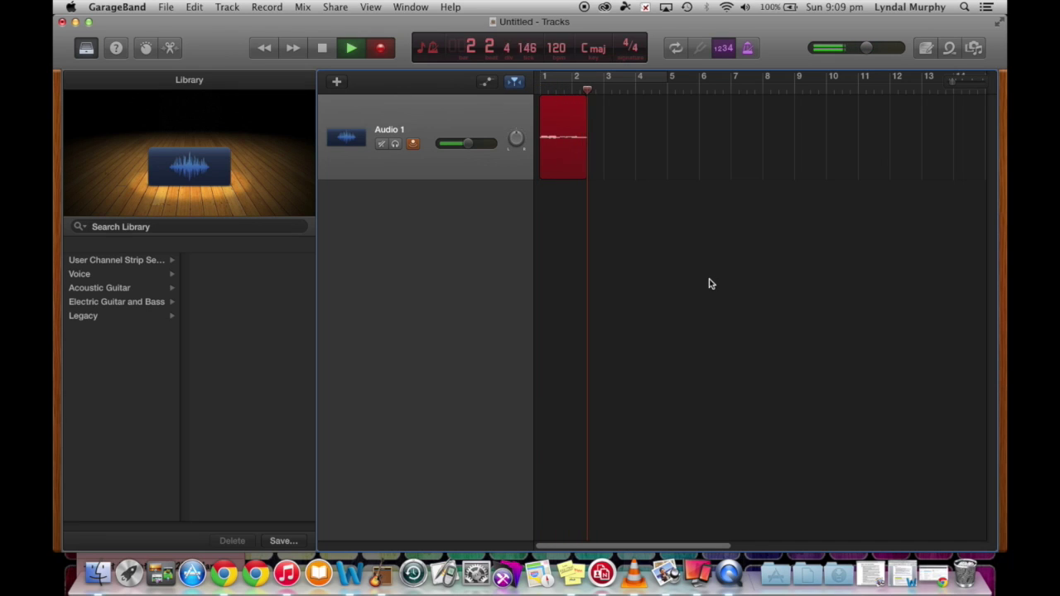
pyautogui.click(328, 48)
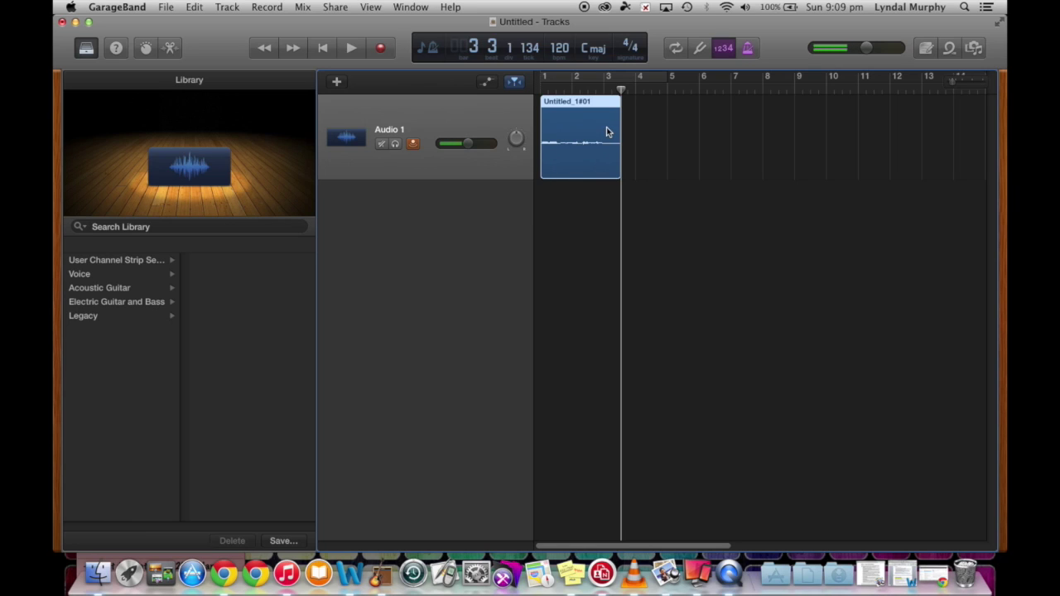
pyautogui.press('Delete')
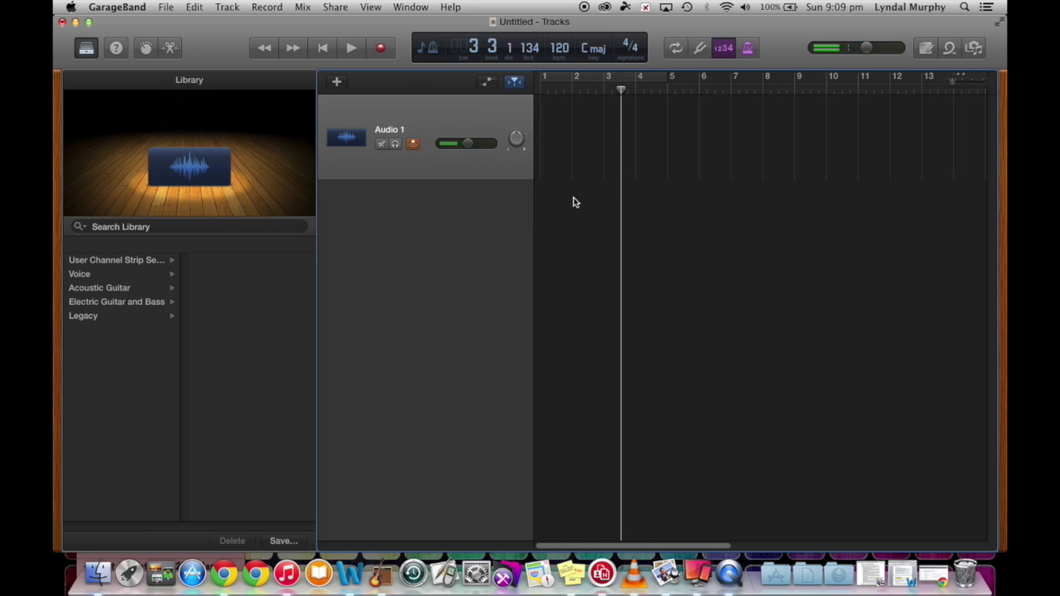
# Raise the Audio 1 track volume and the master volume, and record a vocal take from the start of the project.
pyautogui.click(331, 53)
pyautogui.moveTo(469, 150); pyautogui.dragTo(480, 150)
pyautogui.moveTo(867, 48)
pyautogui.mouseDown()
pyautogui.moveTo(894, 54)
pyautogui.moveTo(885, 51)
pyautogui.mouseUp()
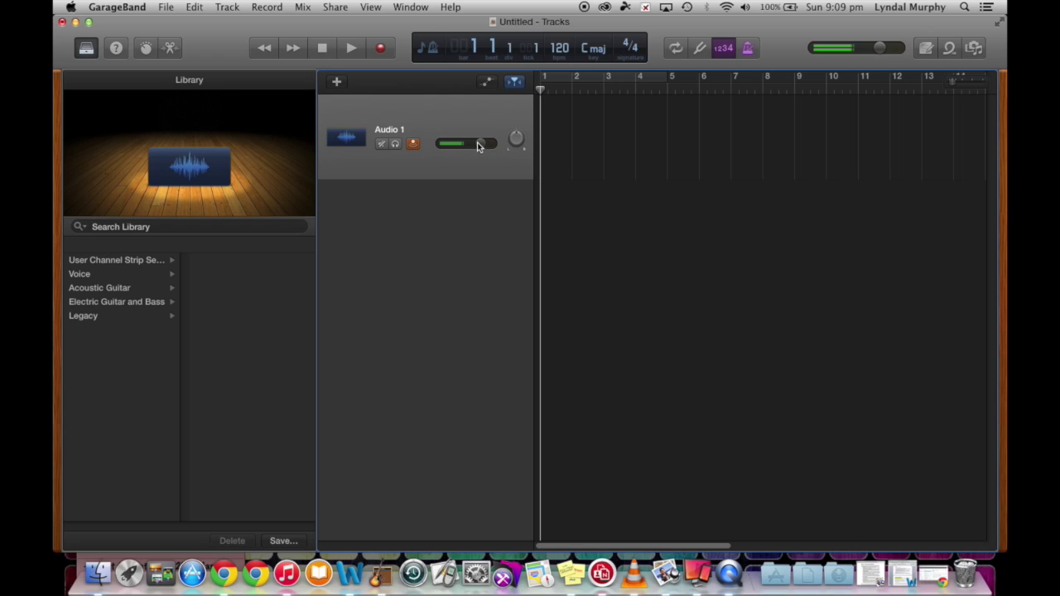
pyautogui.click(386, 50)
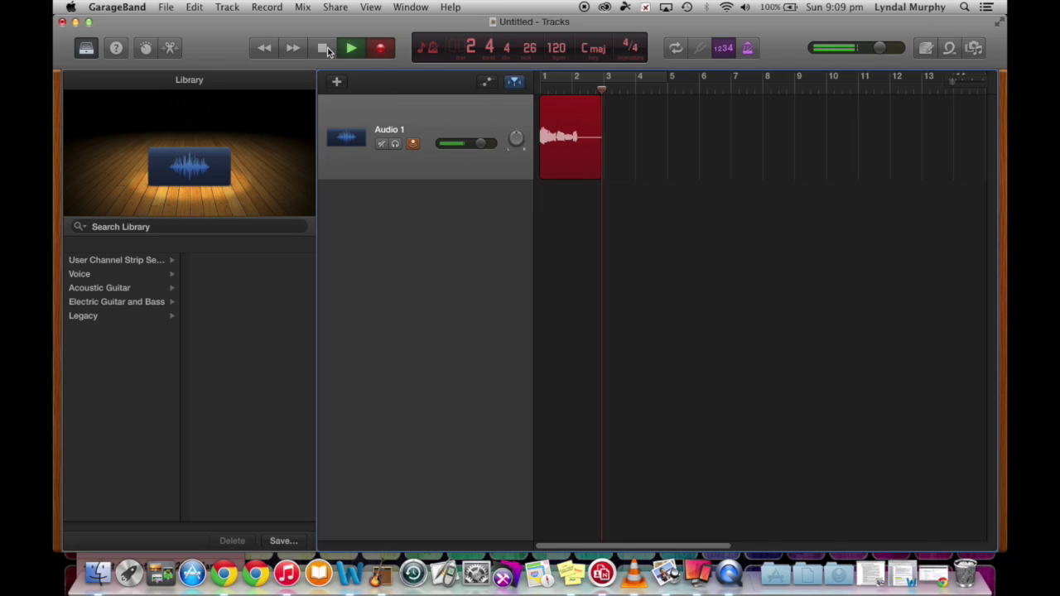
pyautogui.click(390, 49)
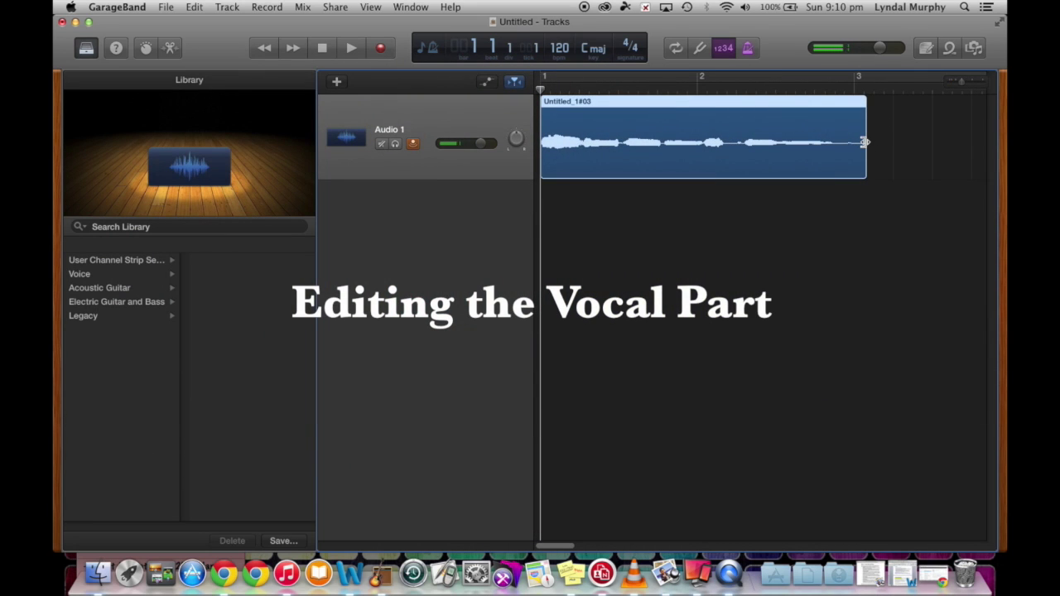
# Trim the end of the recorded vocal region so that it finishes just before bar 3.
pyautogui.moveTo(864, 142); pyautogui.dragTo(836, 146)
pyautogui.click(793, 78)
pyautogui.hscroll(3, 712, 141)
pyautogui.moveTo(716, 142); pyautogui.dragTo(721, 141)
pyautogui.hscroll(-3, 745, 142)
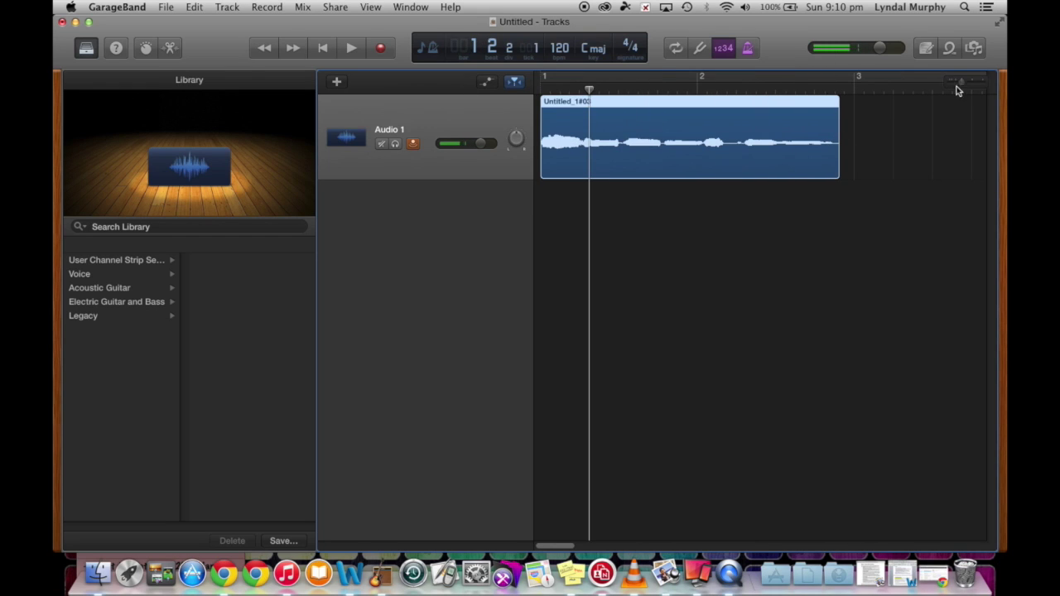
pyautogui.moveTo(958, 88); pyautogui.dragTo(954, 90)
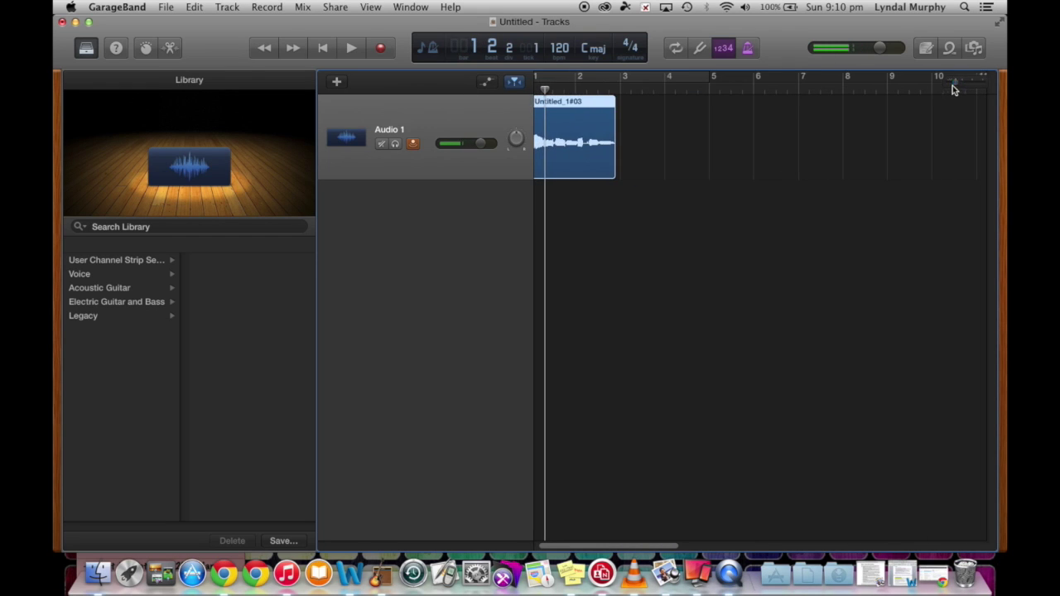
# Return the playhead to the start and apply the Bright Vocal preset from the Voice category to the Audio 1 track.
pyautogui.moveTo(568, 125)
pyautogui.mouseDown()
pyautogui.moveTo(707, 130)
pyautogui.moveTo(708, 117)
pyautogui.moveTo(568, 118)
pyautogui.mouseUp()
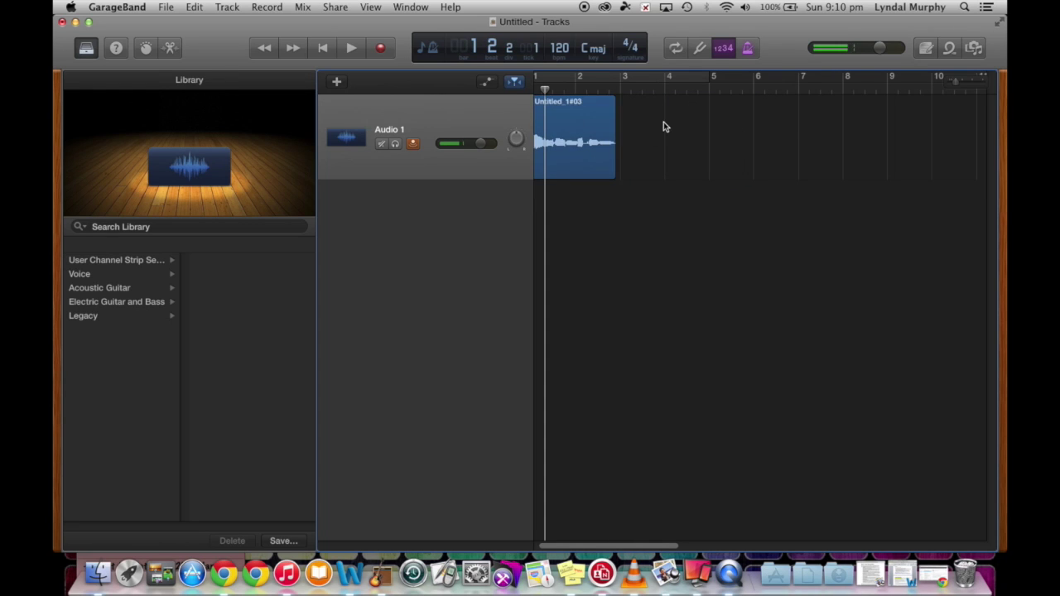
pyautogui.click(323, 50)
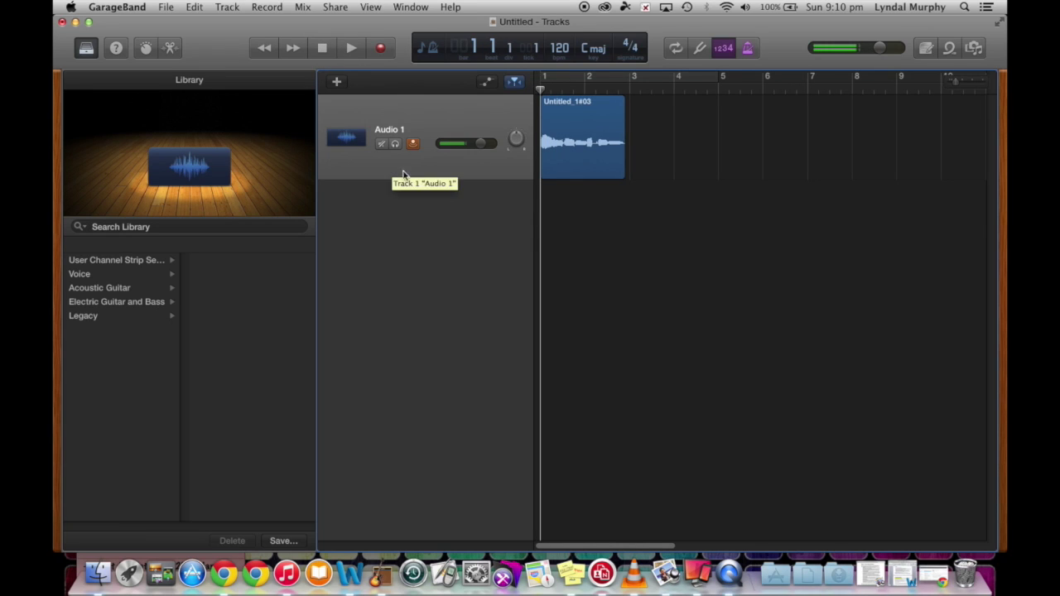
pyautogui.click(474, 122)
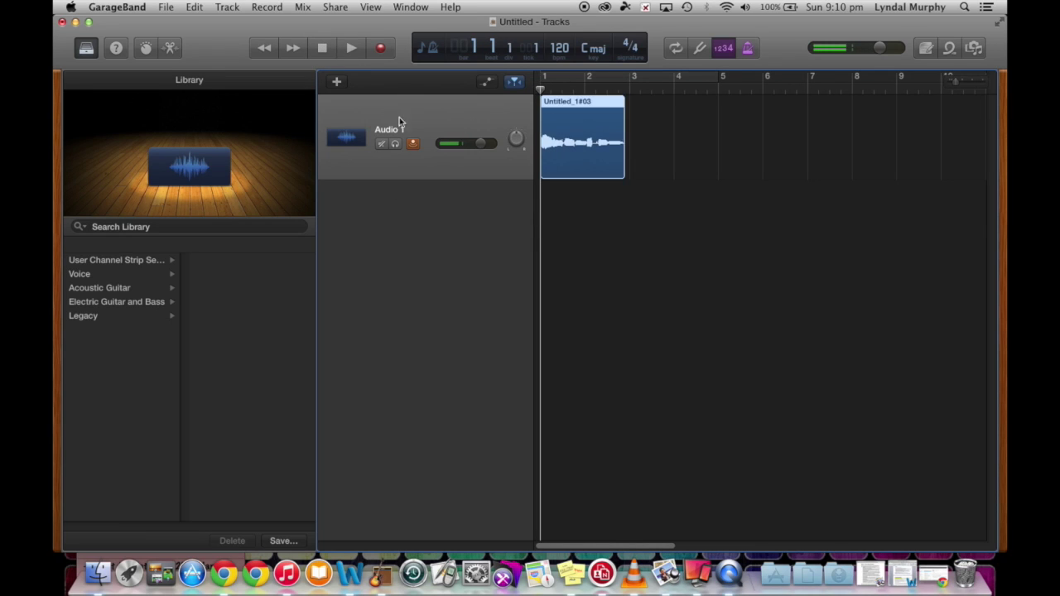
pyautogui.click(117, 280)
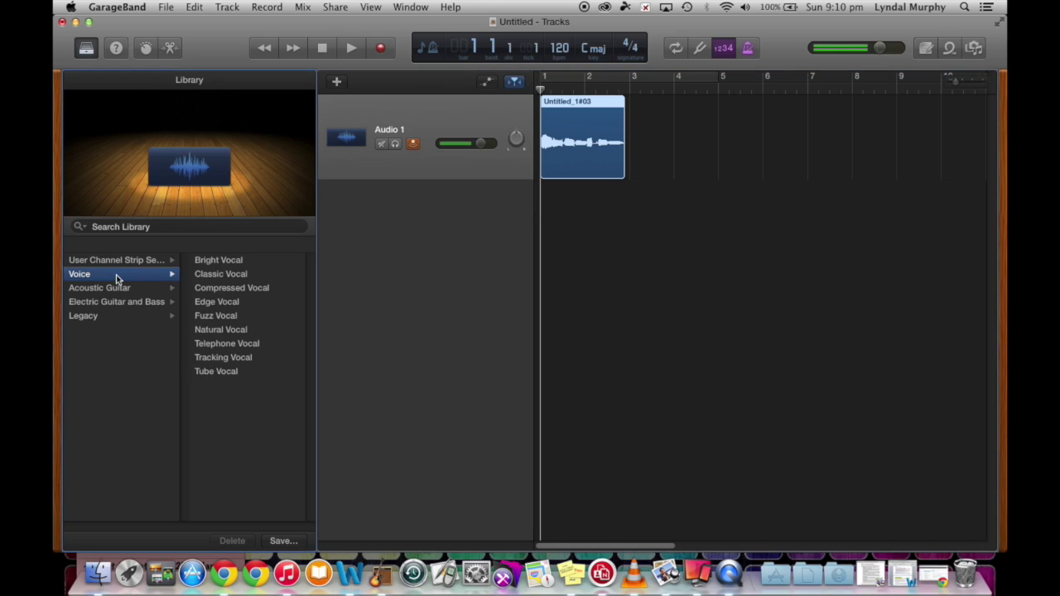
pyautogui.click(208, 262)
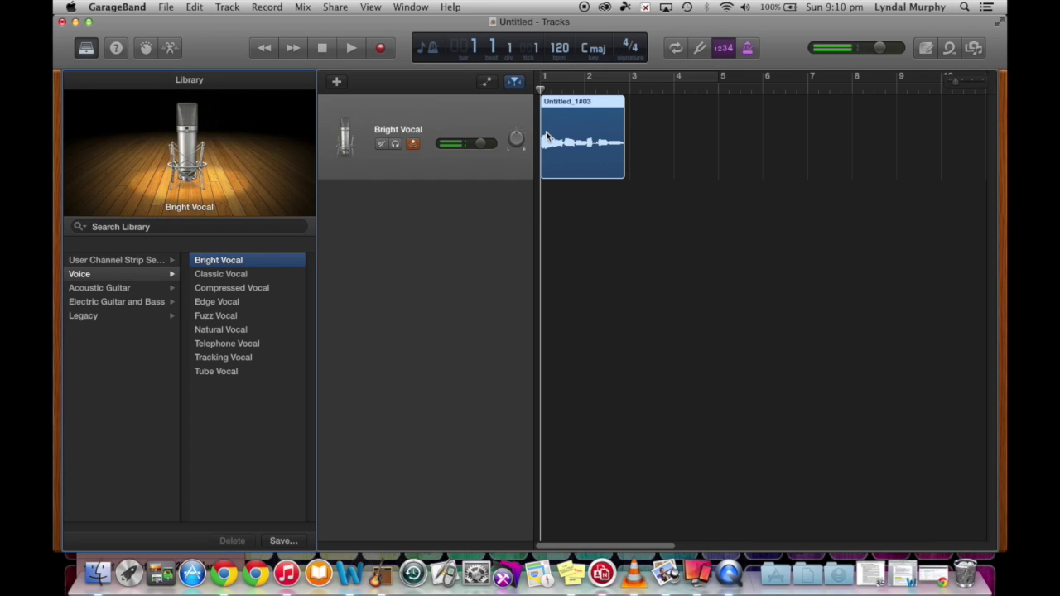
# Turn on cycling over bars 1 and 2 and play the vocal with the Bright Vocal preset at a raised system volume.
pyautogui.click(231, 287)
pyautogui.press('c')
pyautogui.click(216, 261)
pyautogui.press('space')
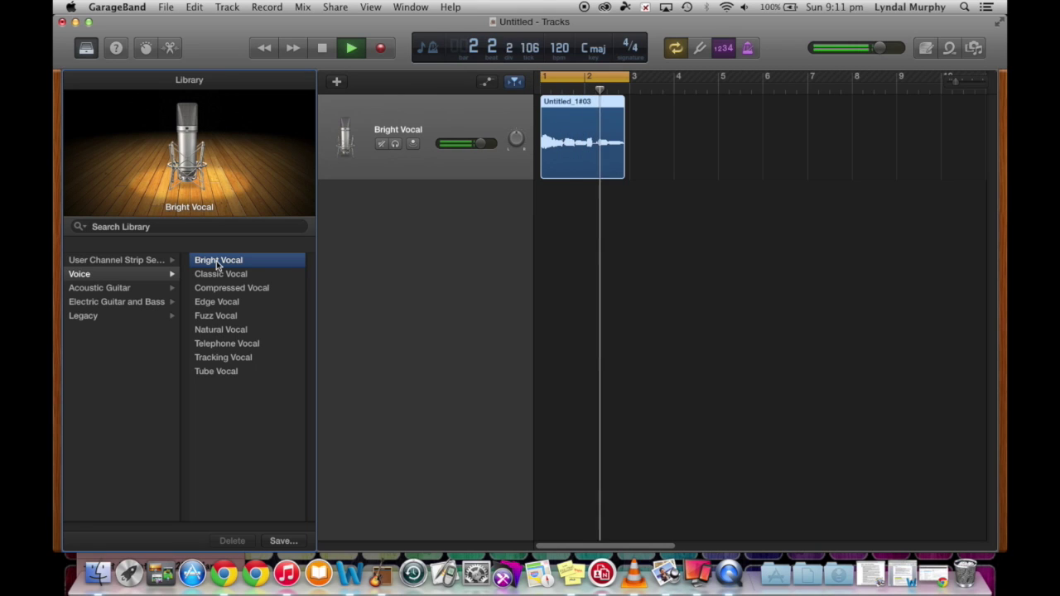
pyautogui.press('XF86AudioRaiseVolume')
pyautogui.press('XF86AudioRaiseVolume')
pyautogui.press('XF86AudioRaiseVolume')
pyautogui.press('XF86AudioRaiseVolume')
pyautogui.press('XF86AudioRaiseVolume')
pyautogui.press('XF86AudioRaiseVolume')
# Audition the Classic Vocal, Compressed Vocal, Edge Vocal and Fuzz Vocal presets on the looping region, and stop playback.
pyautogui.click(232, 275)
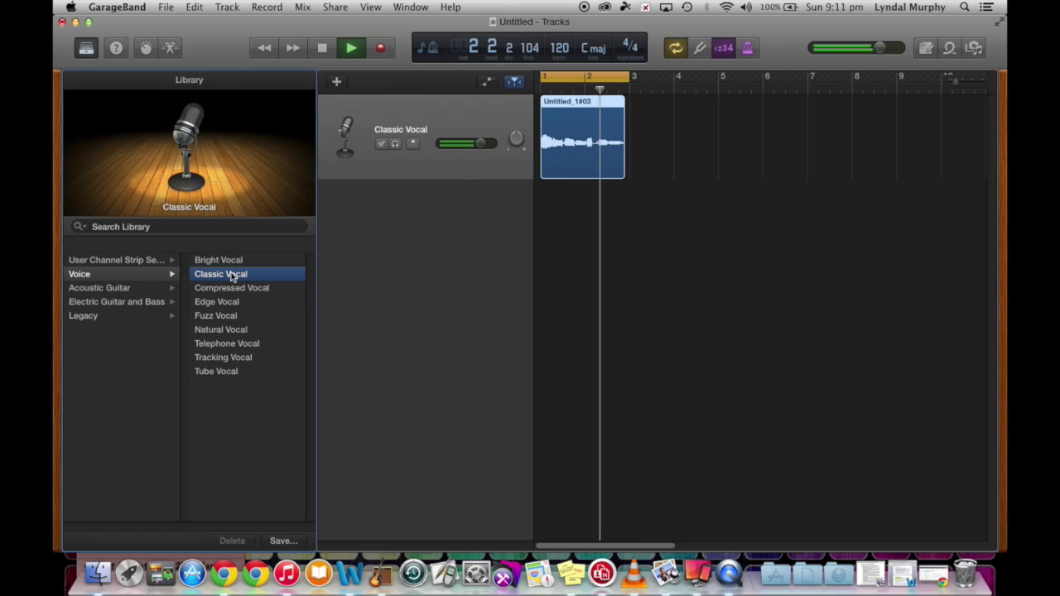
pyautogui.click(234, 288)
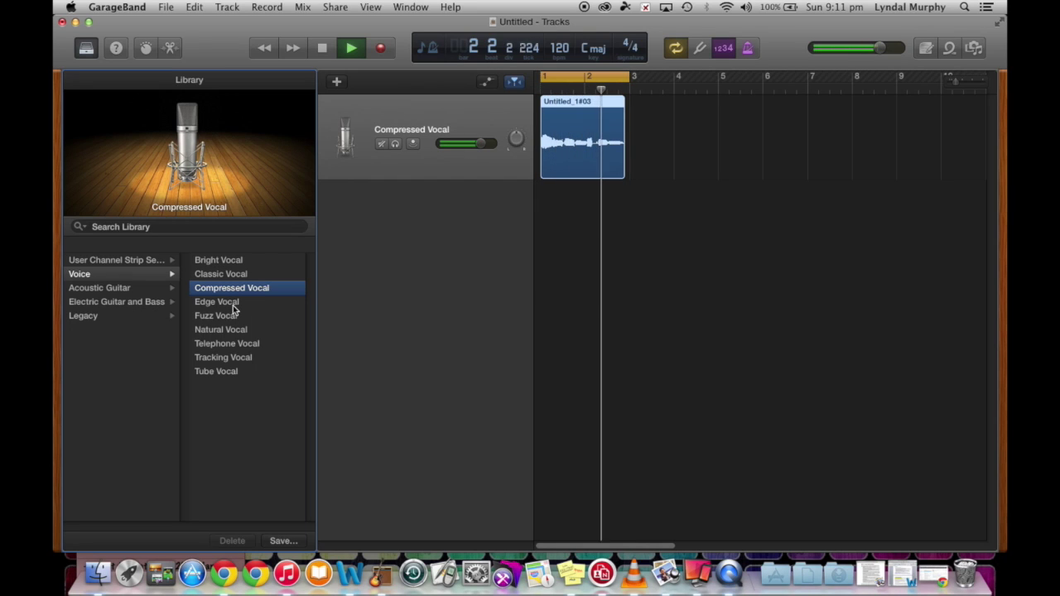
pyautogui.click(233, 306)
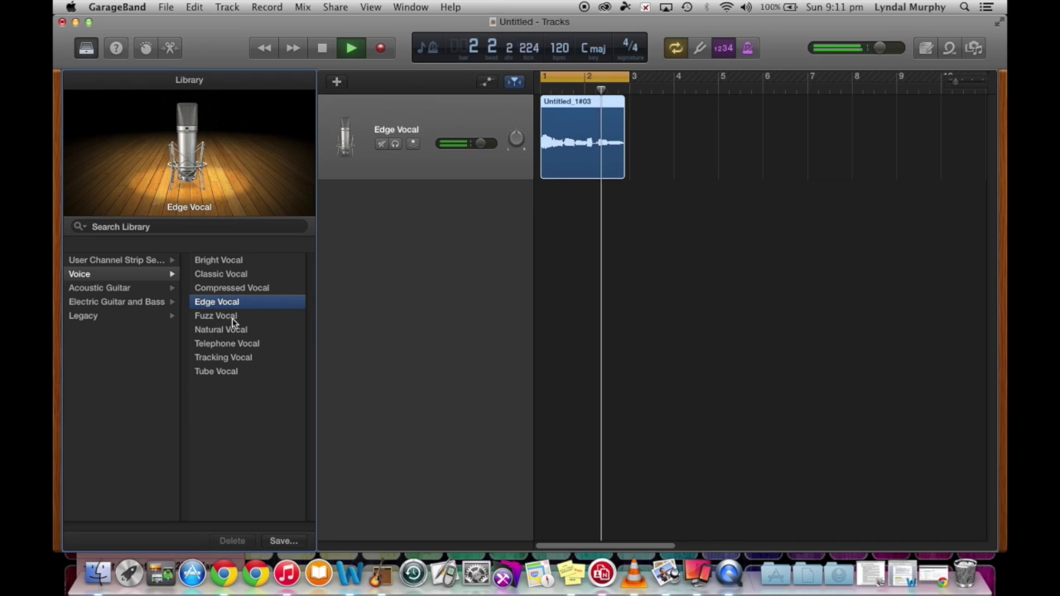
pyautogui.click(231, 319)
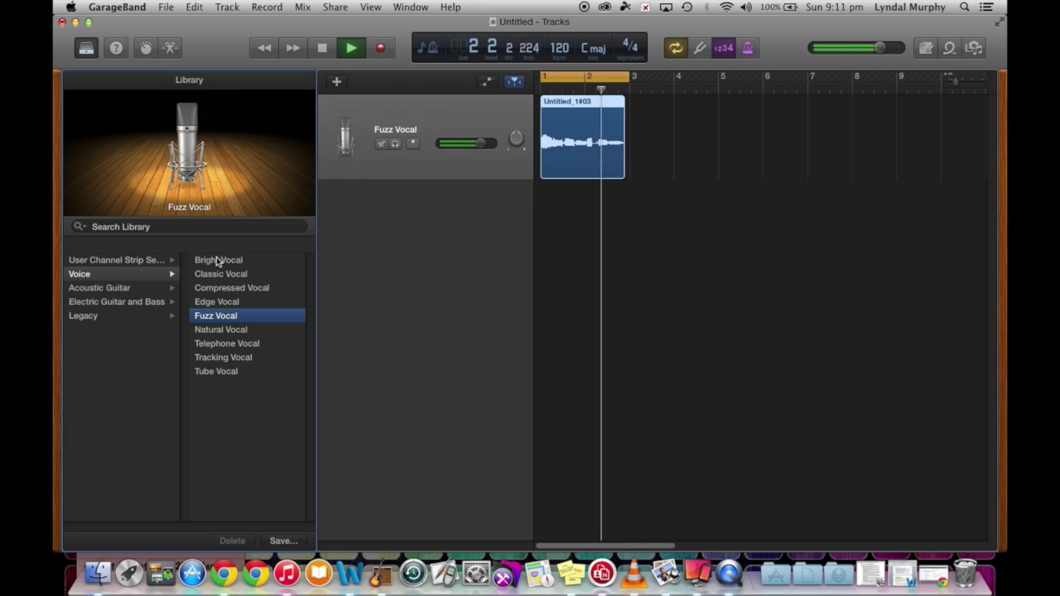
pyautogui.press('space')
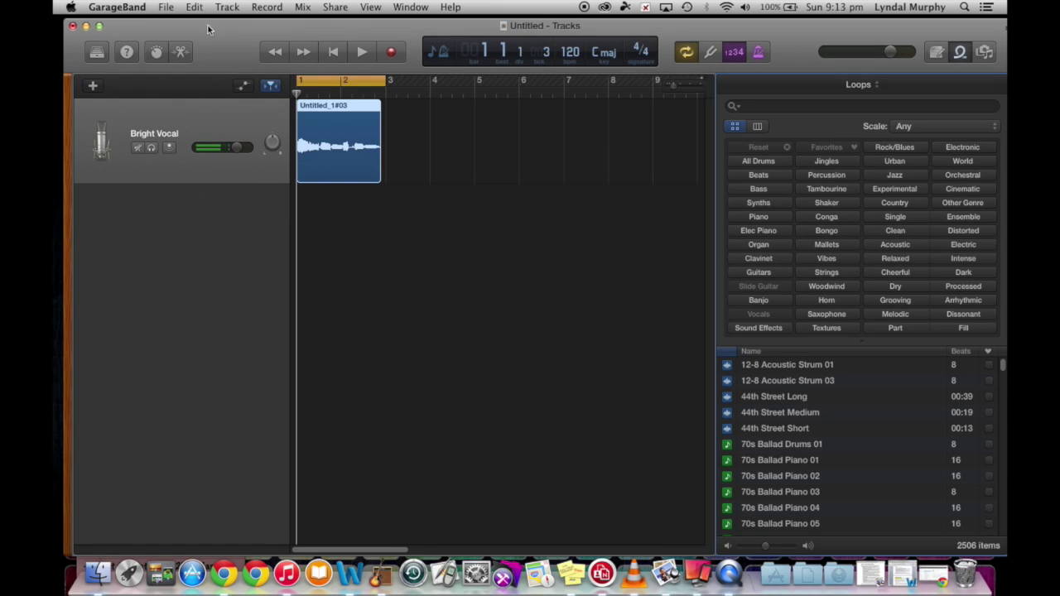
# Lower the Mid level in the master output controls and switch on the Compression and Limiter while the vocal loops.
pyautogui.click(157, 51)
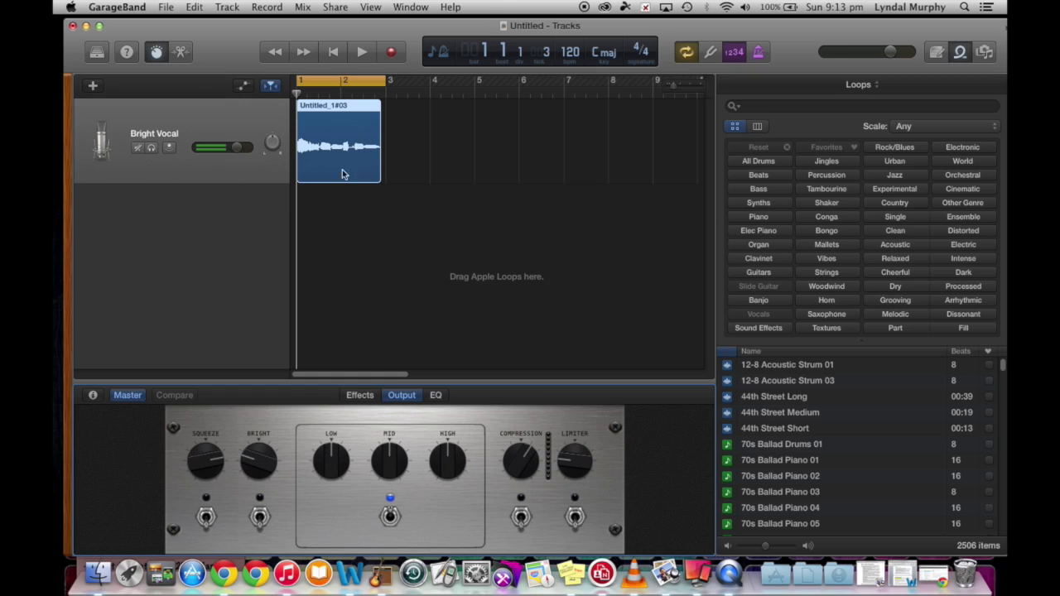
pyautogui.moveTo(321, 95); pyautogui.dragTo(273, 90)
pyautogui.click(362, 52)
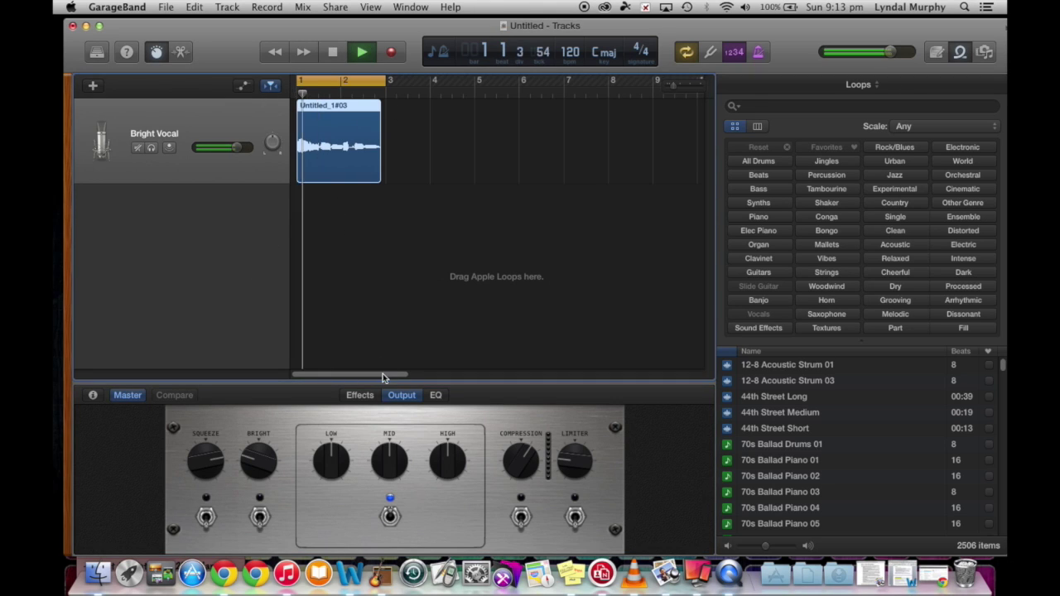
pyautogui.click(390, 456)
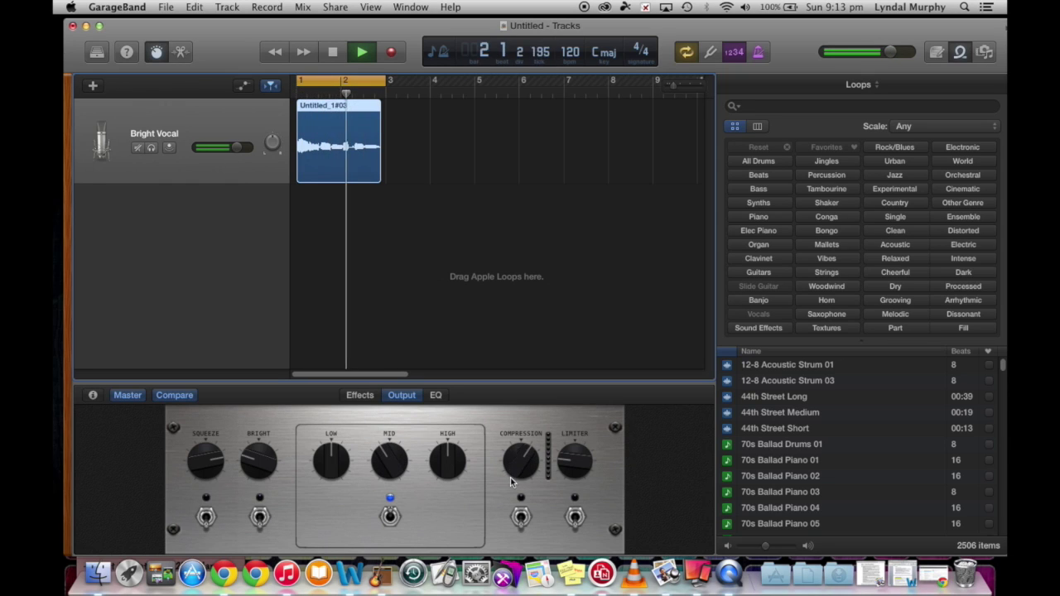
pyautogui.click(575, 520)
pyautogui.click(520, 518)
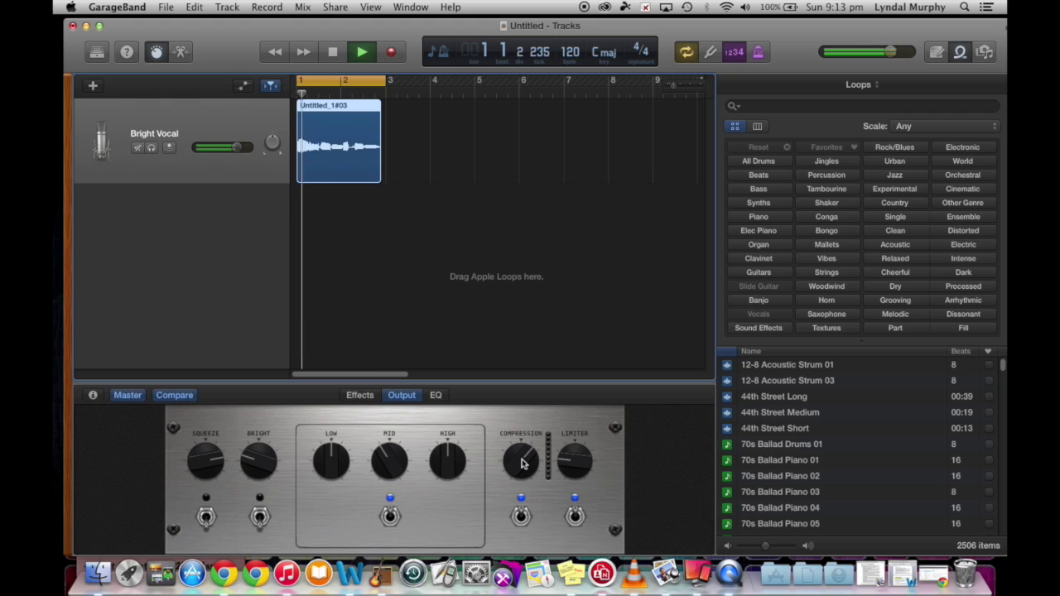
# Stop playback and examine the setting options of the Master Echo effect.
pyautogui.click(359, 395)
pyautogui.press('space')
pyautogui.click(262, 451)
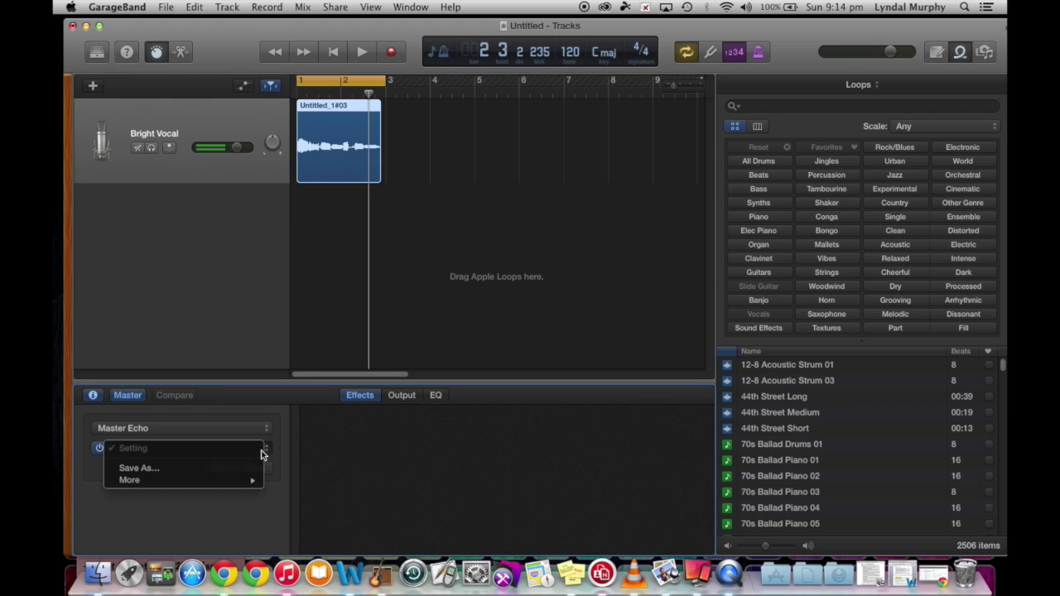
pyautogui.moveTo(207, 484)
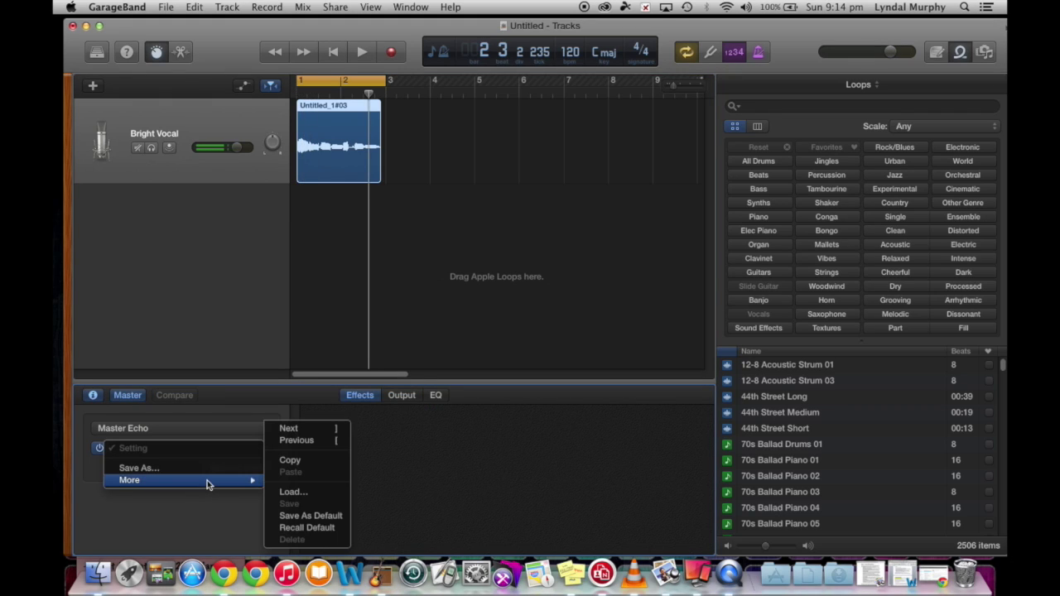
pyautogui.click(437, 464)
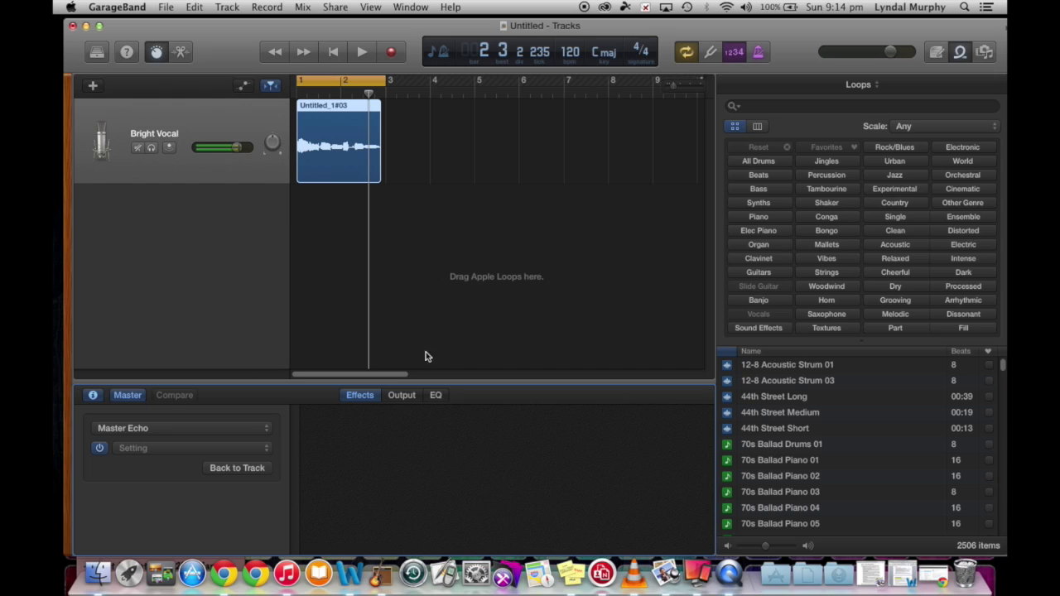
# Boost the master EQ band to about +4.5 dB at about 2150 Hz and play the vocal from the start.
pyautogui.click(436, 396)
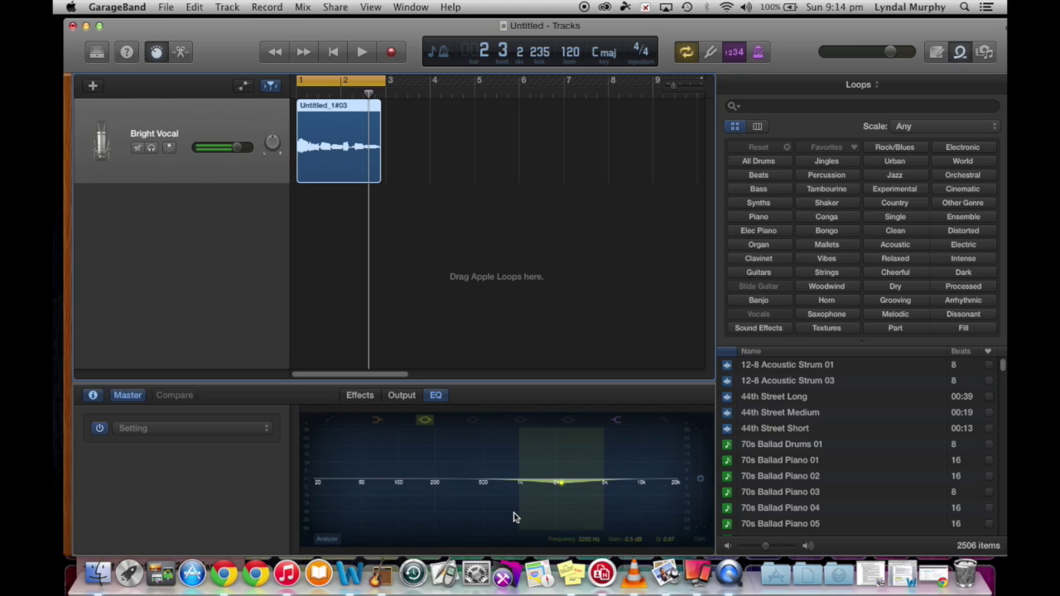
pyautogui.click(334, 52)
pyautogui.moveTo(562, 488); pyautogui.dragTo(559, 465)
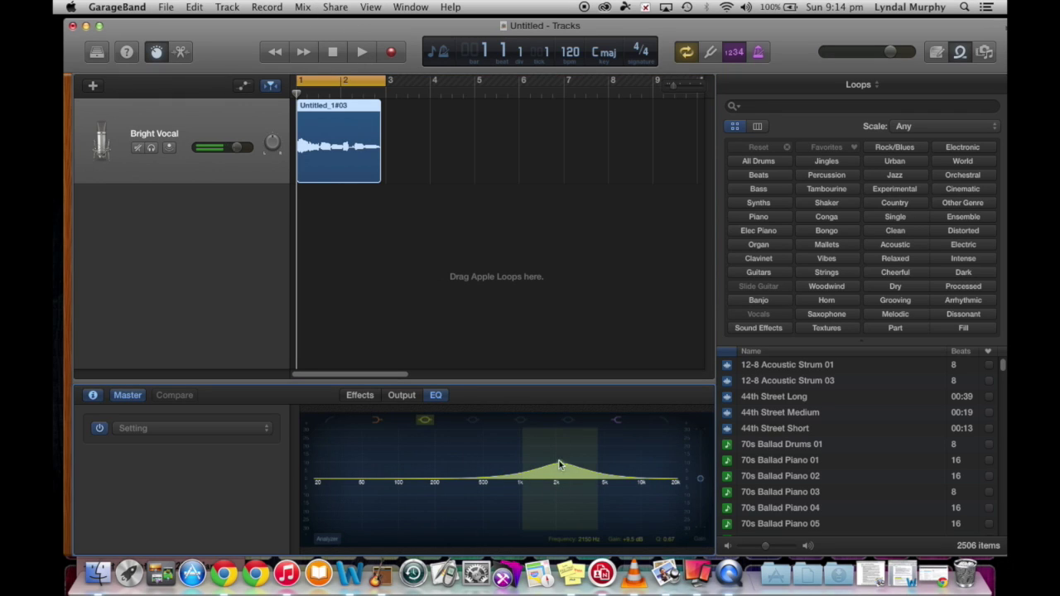
pyautogui.click(361, 53)
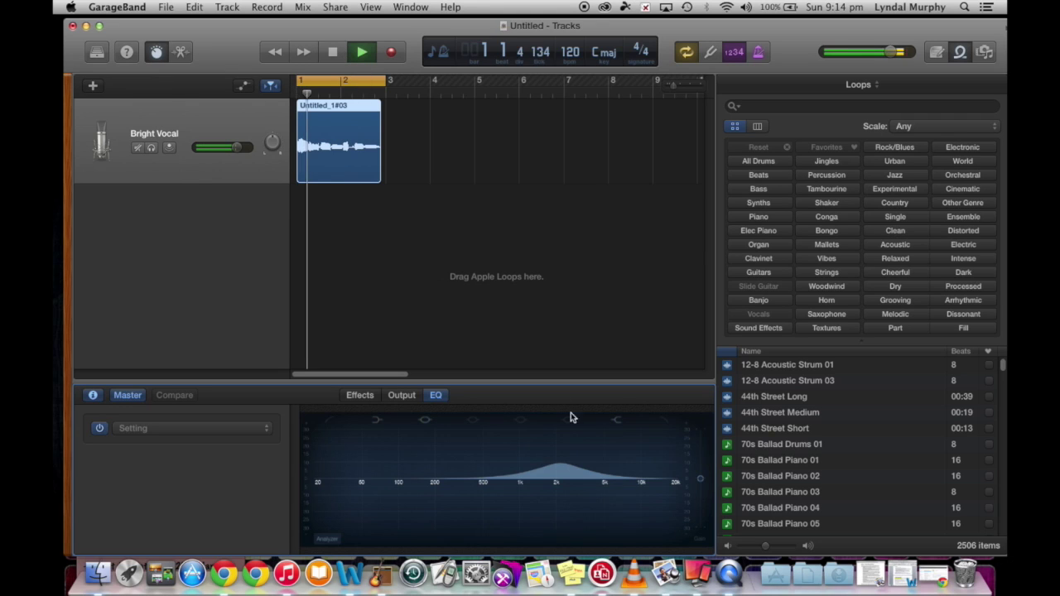
# Cut the master EQ to about -11.3 dB at about 520 Hz, stop playback, and adjust the Compression amount in the output controls.
pyautogui.moveTo(560, 467); pyautogui.dragTo(480, 506)
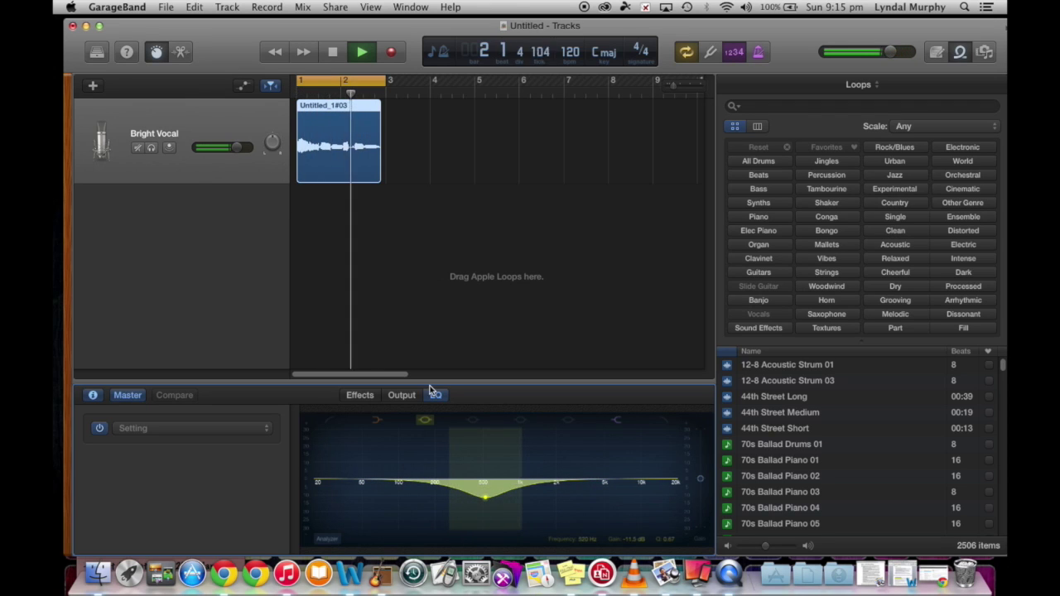
pyautogui.click(336, 53)
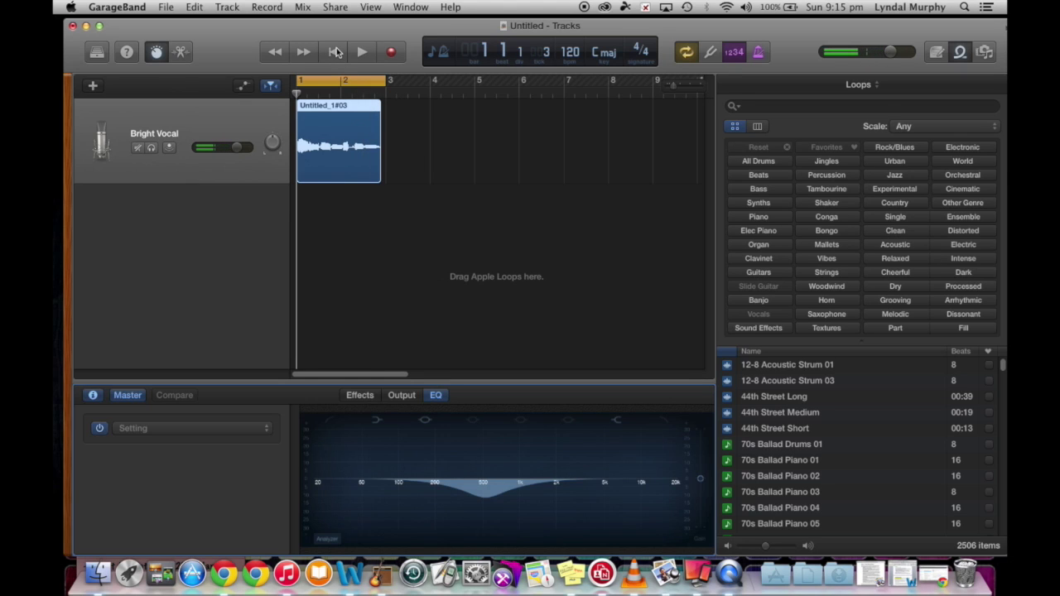
pyautogui.click(401, 399)
pyautogui.moveTo(630, 477); pyautogui.dragTo(630, 466)
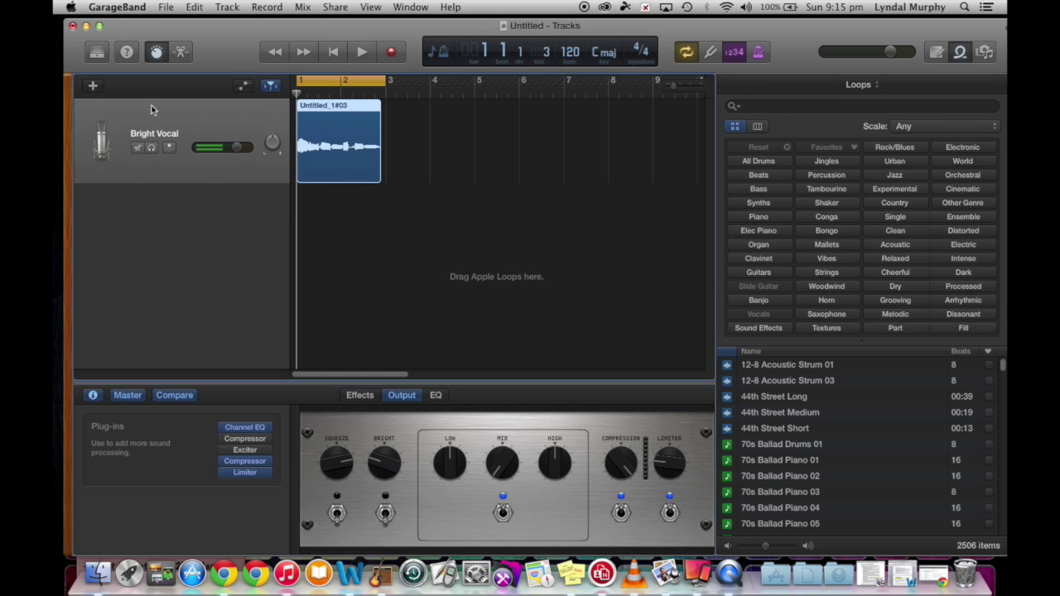
# Show automation on the Bright Vocal track and draw a volume fade-out from just after bar 2 to the region's end.
pyautogui.click(244, 84)
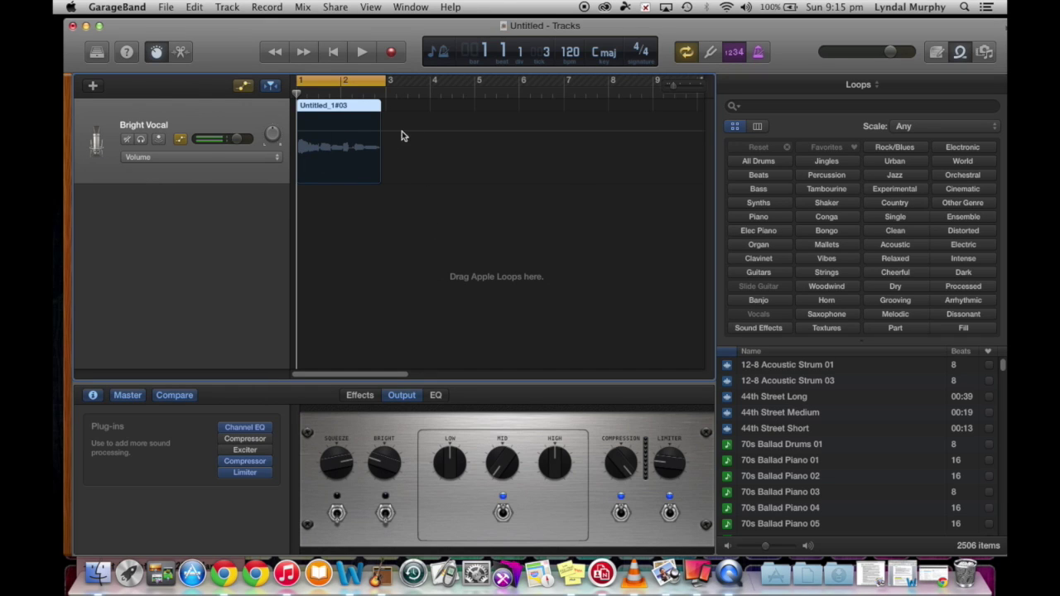
pyautogui.click(348, 136)
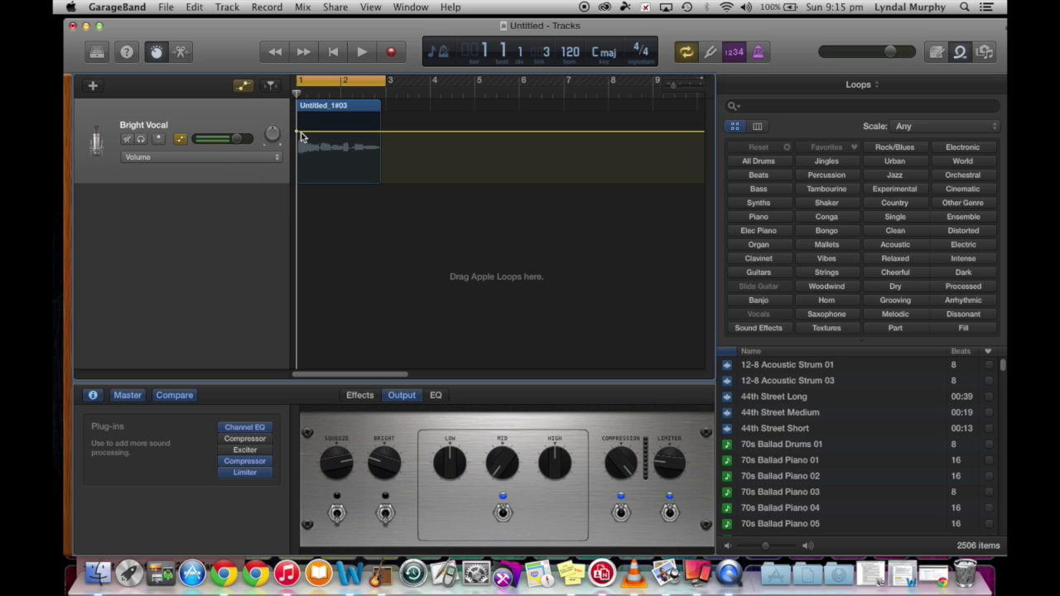
pyautogui.click(358, 131)
pyautogui.click(391, 131)
pyautogui.moveTo(371, 131); pyautogui.dragTo(382, 181)
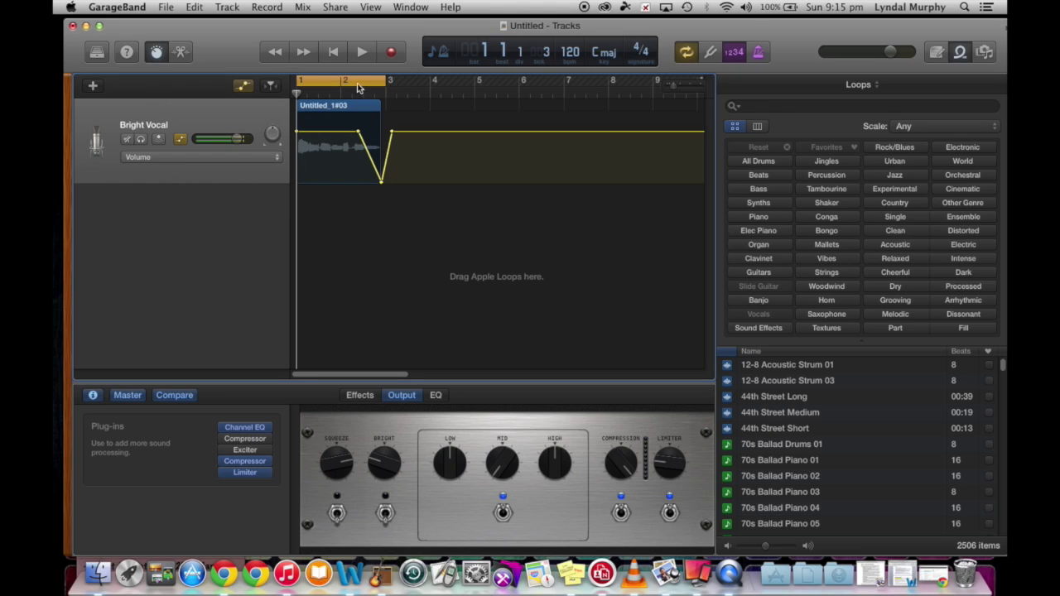
# Audition the vocal with its volume automation, stop playback, and switch off cycle mode.
pyautogui.press('space')
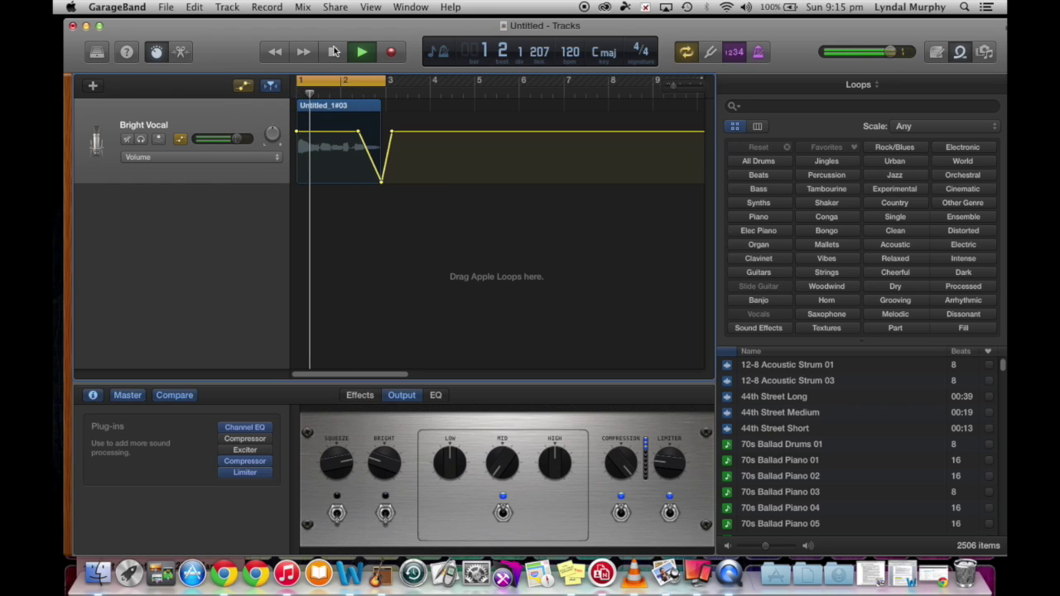
pyautogui.press('space')
pyautogui.click(686, 52)
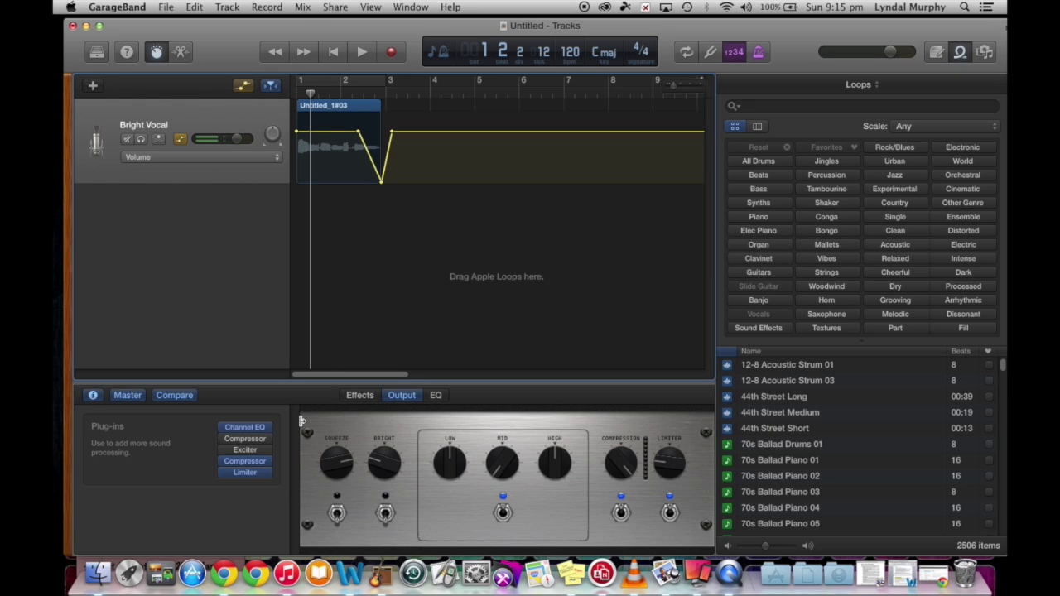
# Automate the Exciter Frequency parameter with a dip near bar 2 that rises back to its starting level shortly after.
pyautogui.click(277, 158)
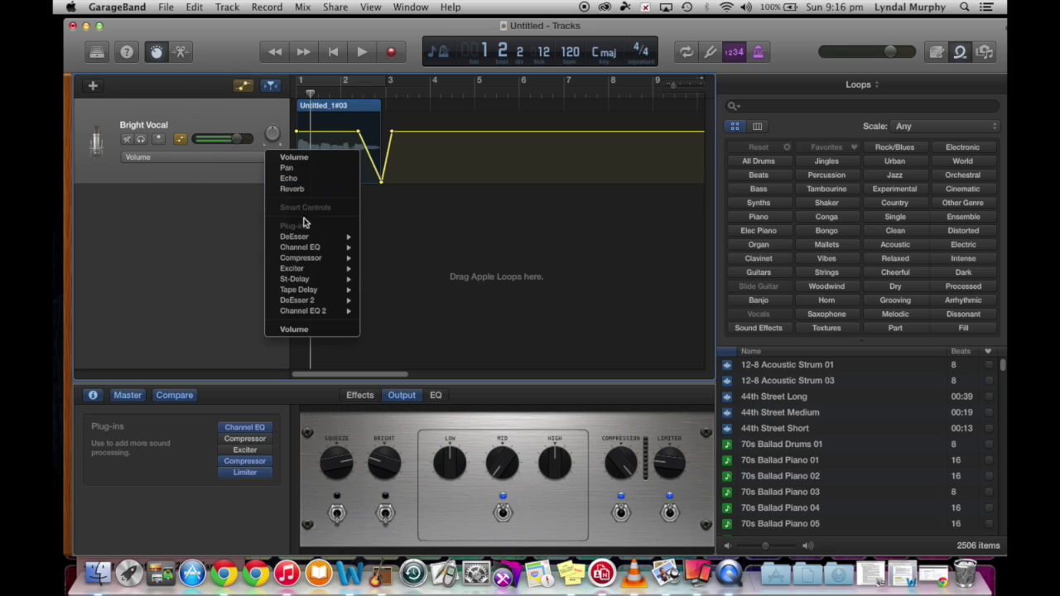
pyautogui.moveTo(303, 270)
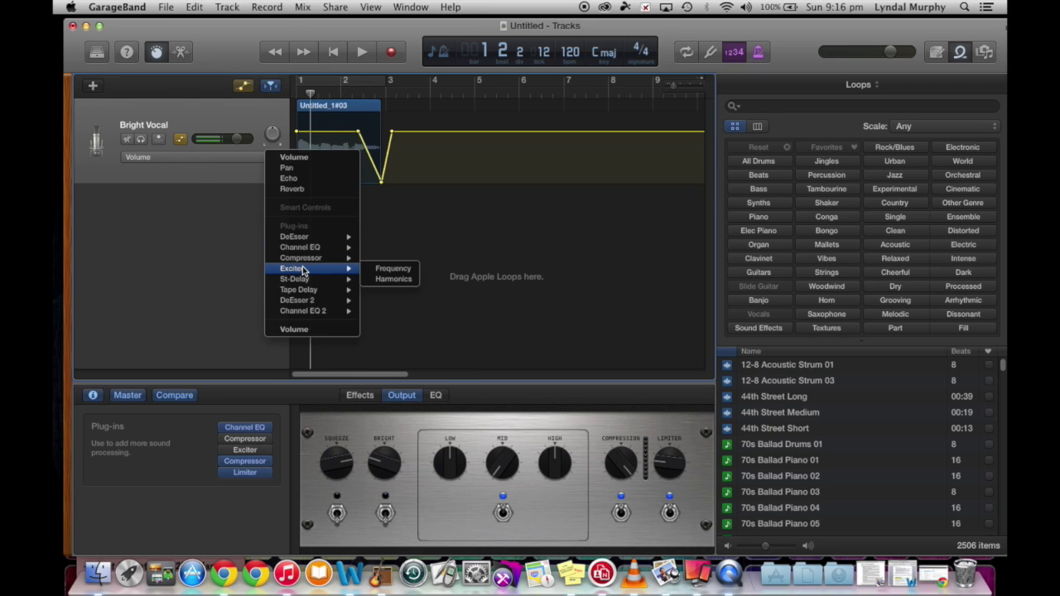
pyautogui.click(394, 269)
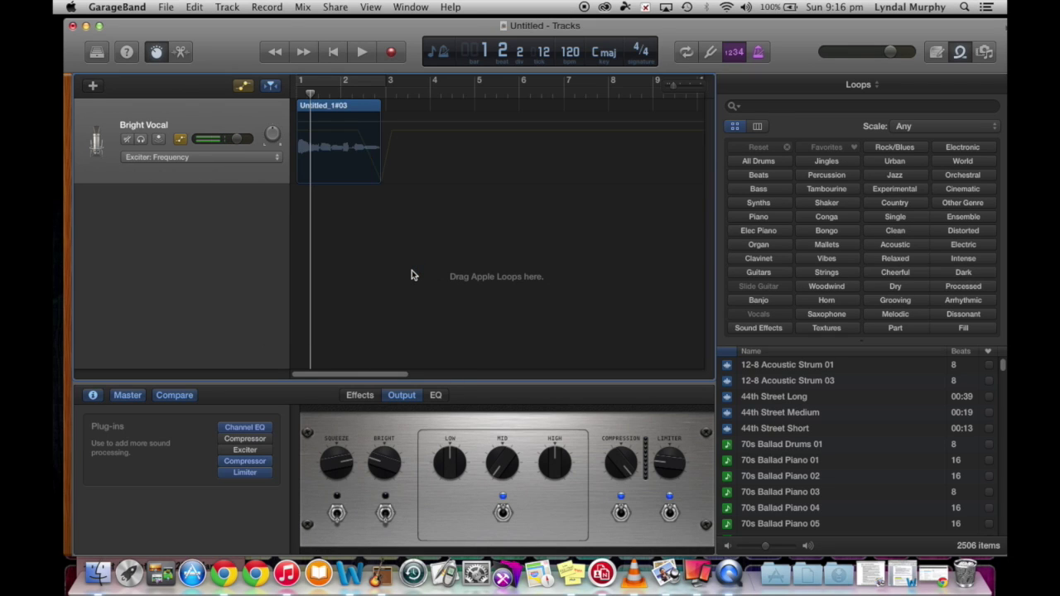
pyautogui.click(277, 157)
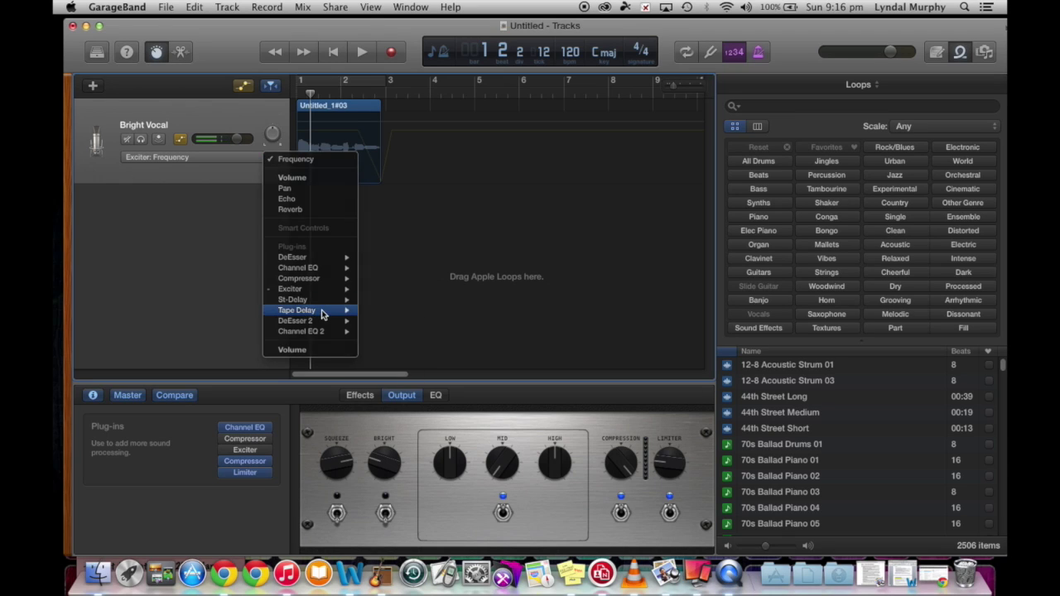
pyautogui.press('Escape')
pyautogui.click(326, 128)
pyautogui.click(314, 123)
pyautogui.press('Return')
pyautogui.click(358, 121)
pyautogui.moveTo(314, 122); pyautogui.dragTo(338, 158)
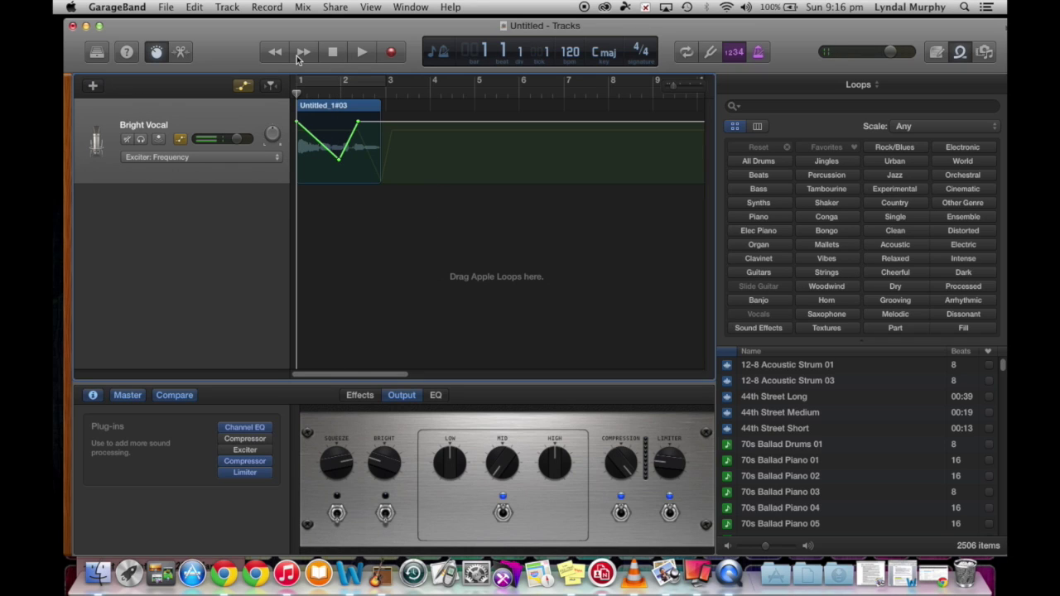
# Play the vocal with the Exciter automation and examine the other automatable plug-in parameters, including those of Channel EQ 2.
pyautogui.click(360, 52)
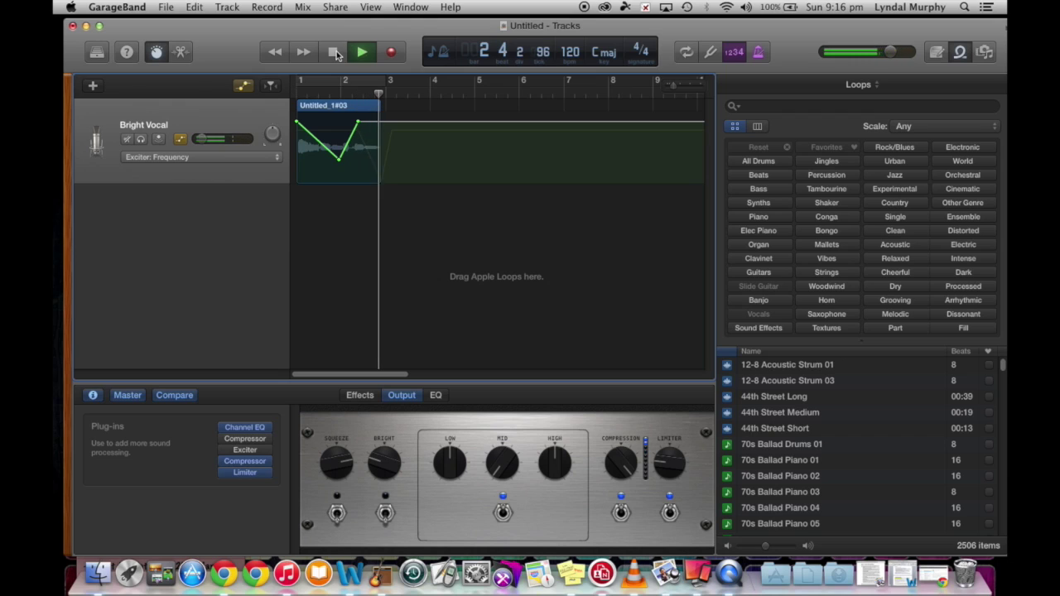
pyautogui.click(334, 53)
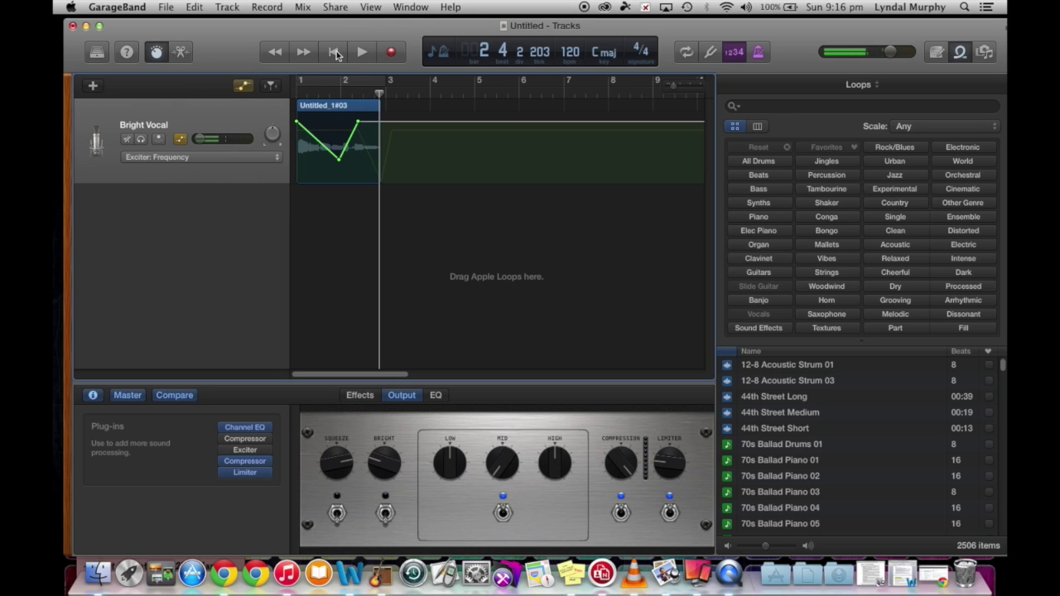
pyautogui.click(275, 157)
pyautogui.moveTo(300, 46)
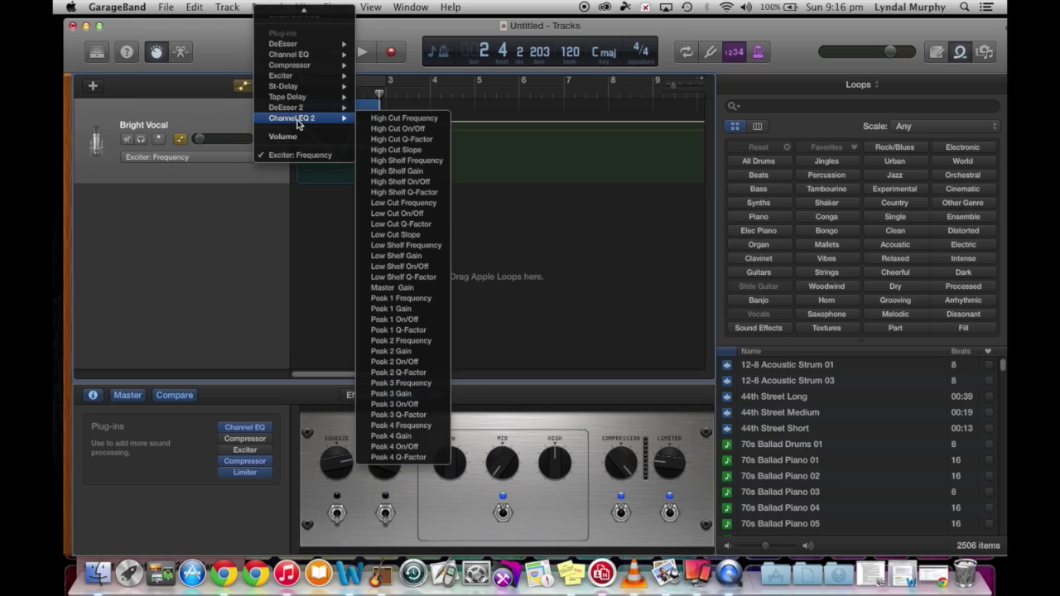
pyautogui.click(212, 232)
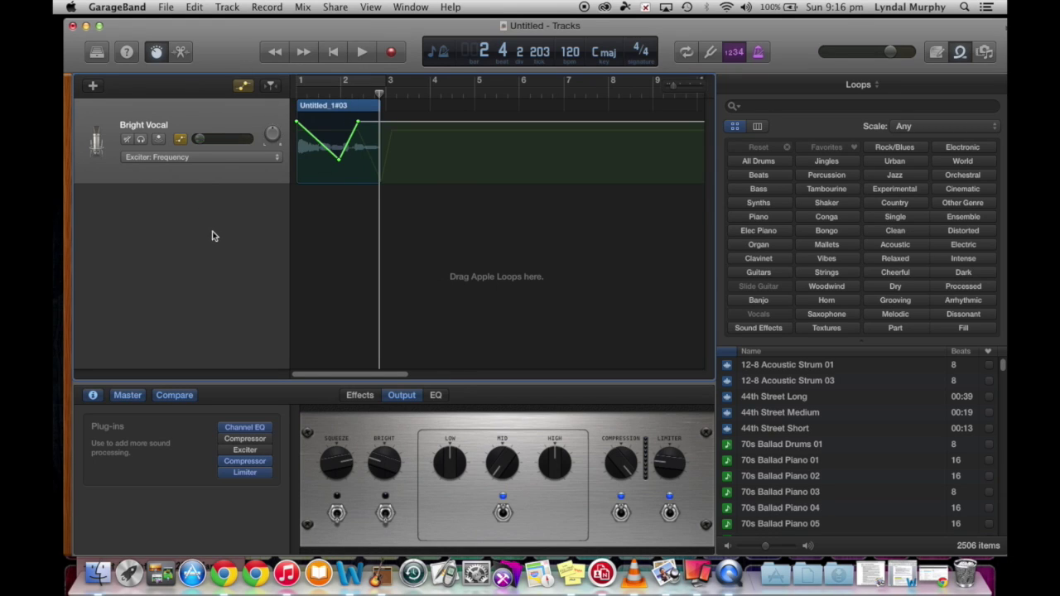
# Automate the track's Reverb at a constant level about halfway up the lane, and play the vocal to hear it.
pyautogui.click(276, 162)
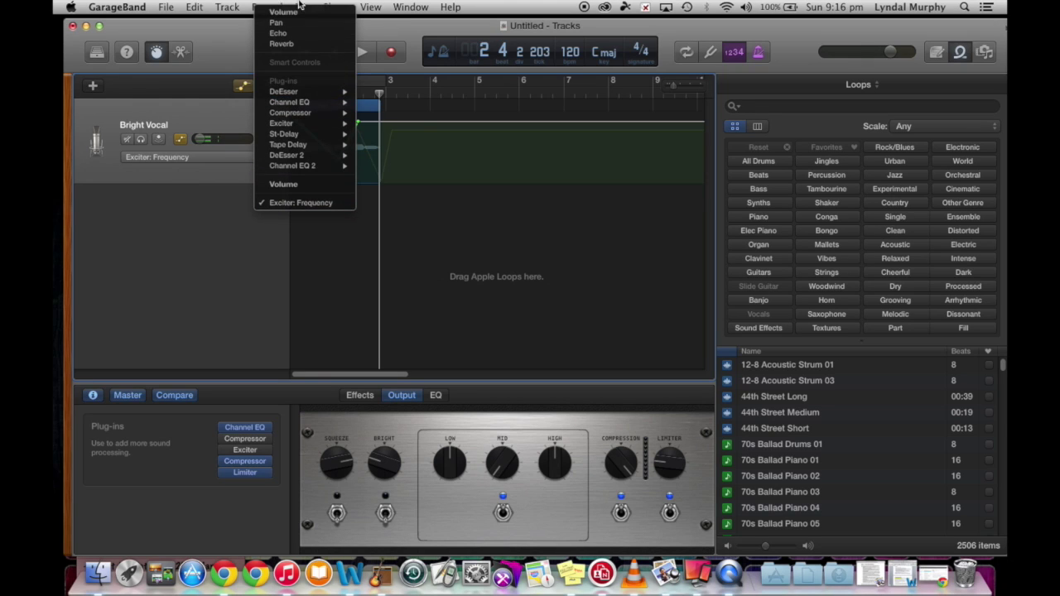
pyautogui.click(280, 44)
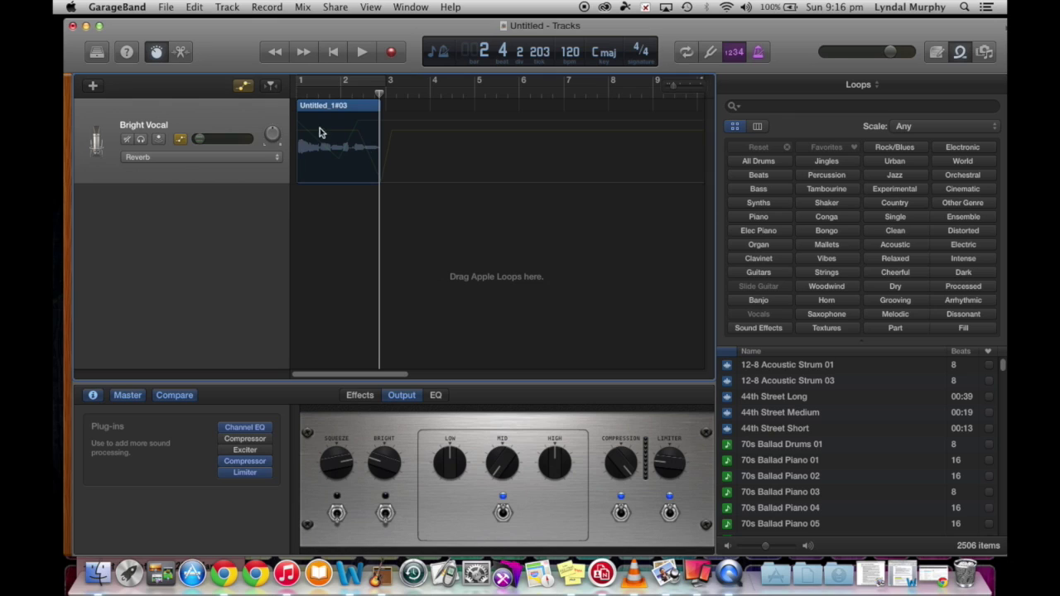
pyautogui.click(296, 183)
pyautogui.moveTo(295, 182); pyautogui.dragTo(296, 146)
pyautogui.click(361, 53)
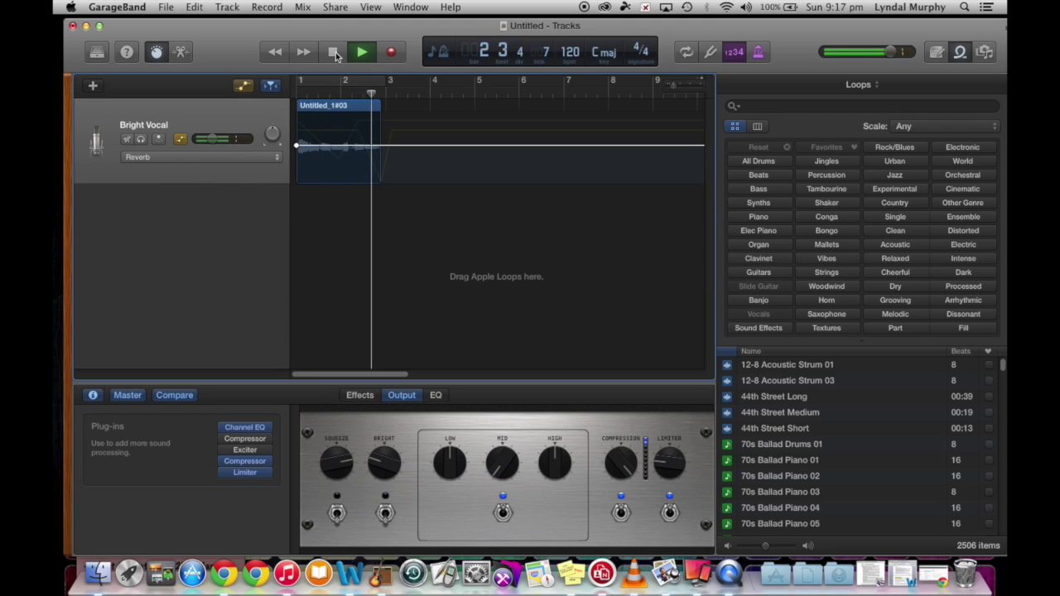
pyautogui.click(334, 53)
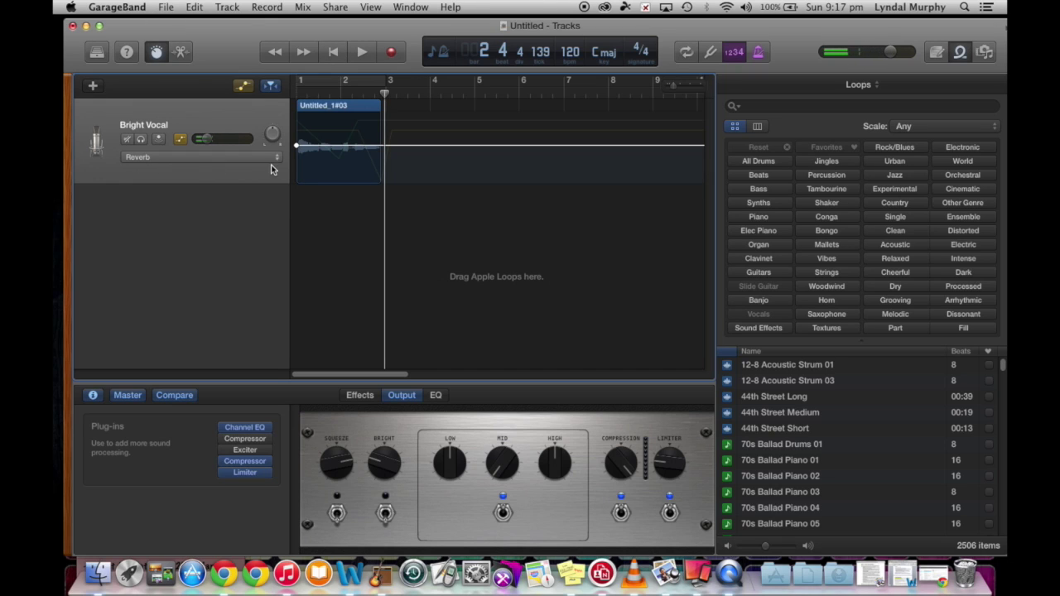
# Automate the track's Pan from -64 at the region's start to +63 at bar 2 and back to -64 at its end.
pyautogui.click(270, 162)
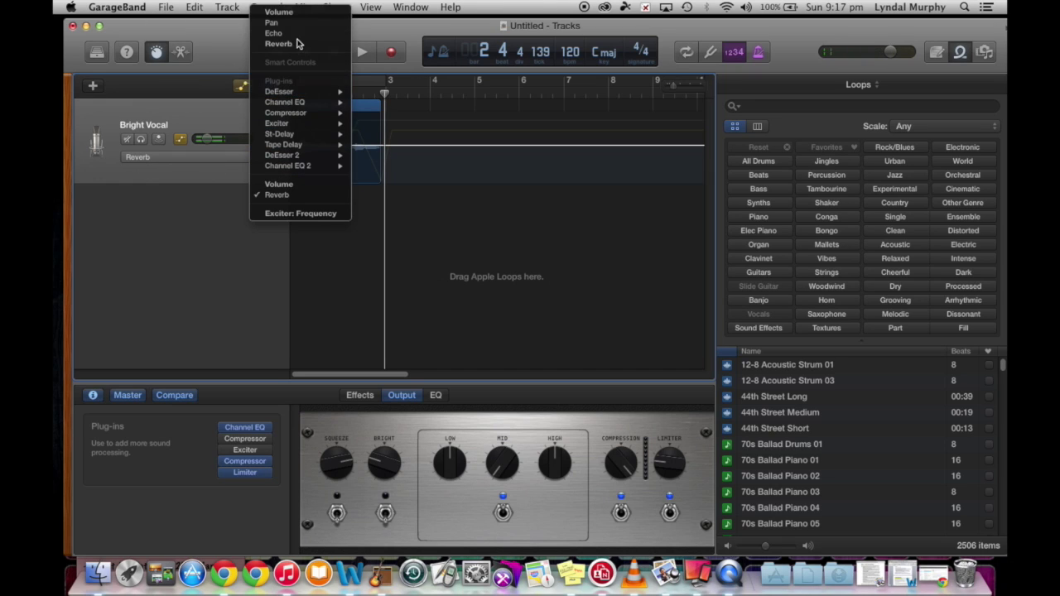
pyautogui.click(280, 24)
pyautogui.click(298, 146)
pyautogui.click(343, 148)
pyautogui.moveTo(380, 149); pyautogui.dragTo(379, 103)
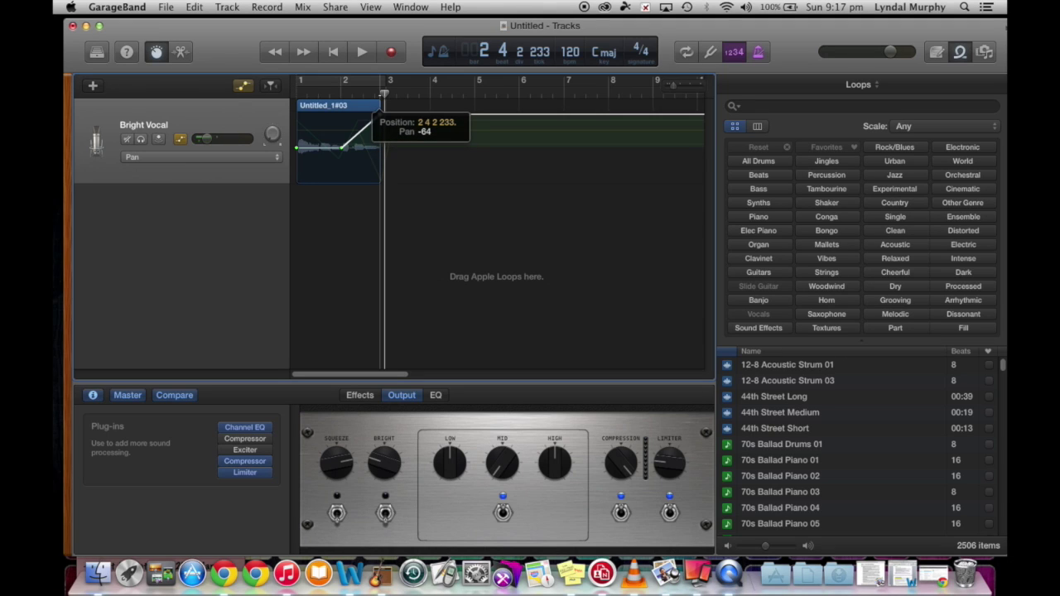
pyautogui.moveTo(378, 103); pyautogui.dragTo(378, 106)
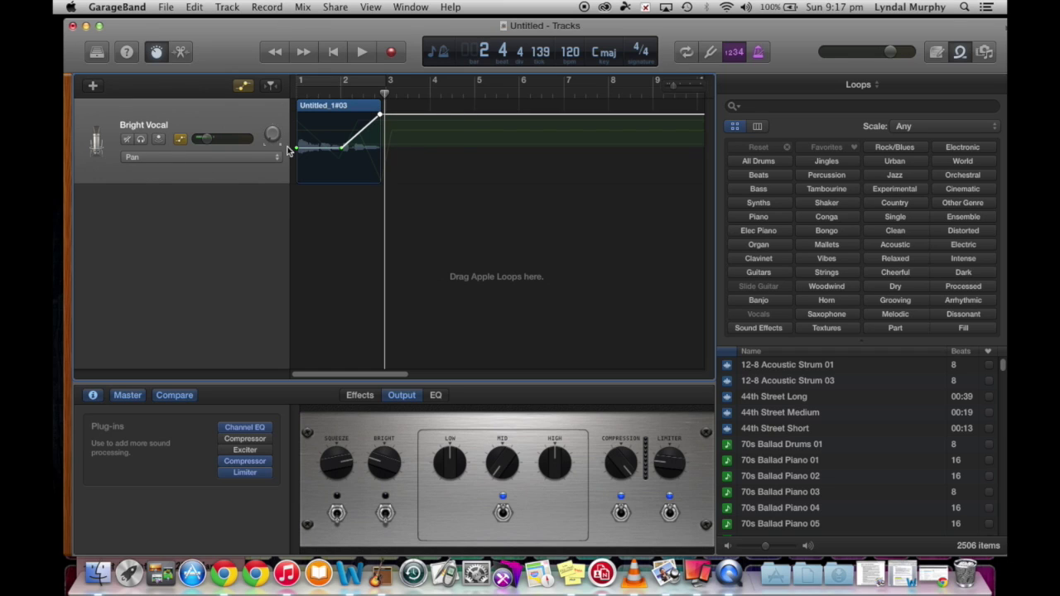
pyautogui.moveTo(297, 151); pyautogui.dragTo(296, 108)
pyautogui.moveTo(342, 147); pyautogui.dragTo(332, 204)
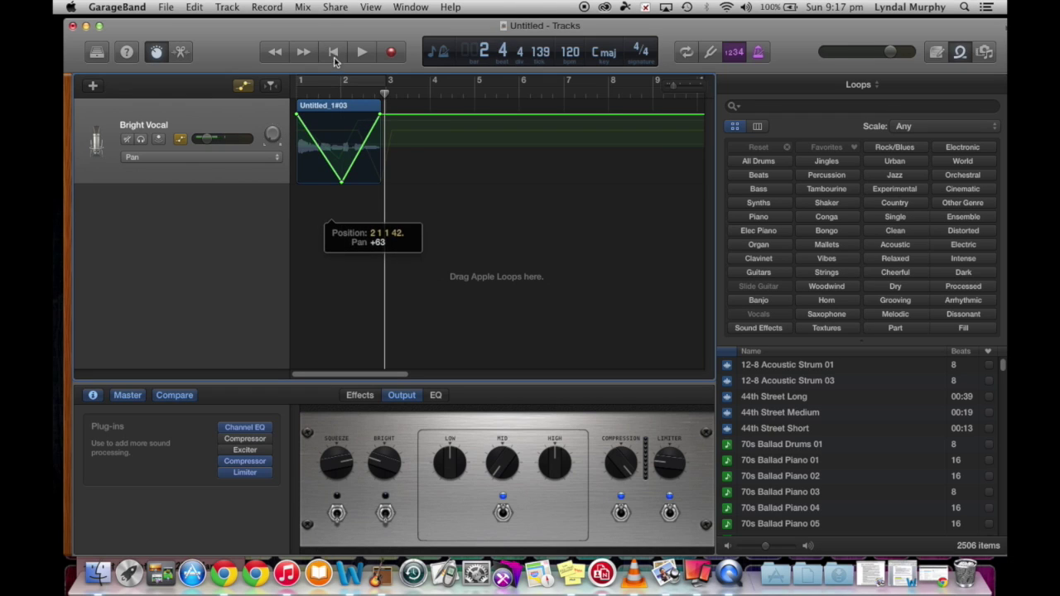
# Play the vocal from the start to hear the pan automation, stop it, and return the playhead to the beginning.
pyautogui.click(333, 51)
pyautogui.click(362, 51)
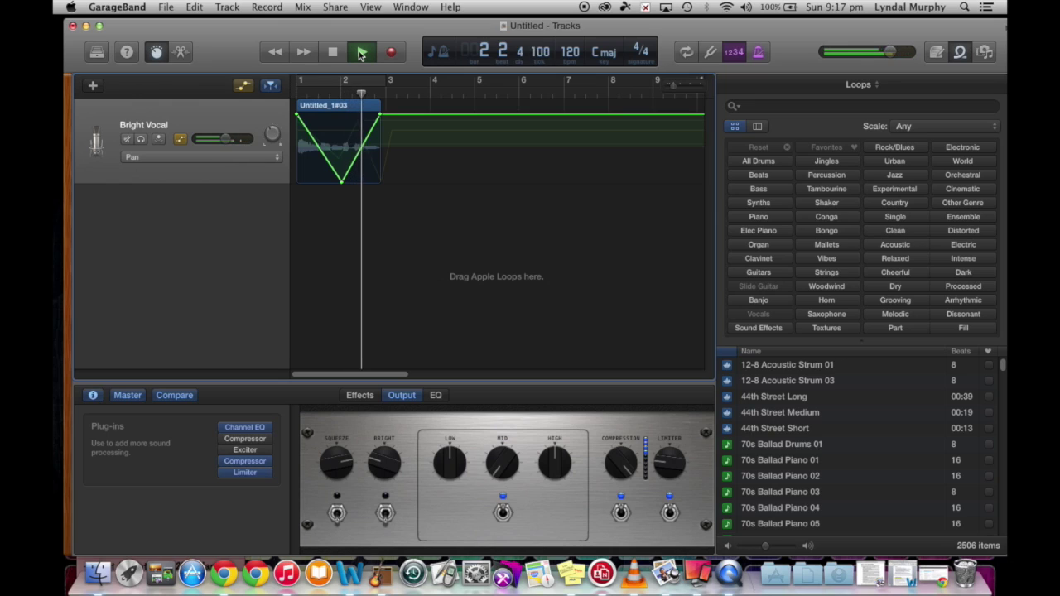
pyautogui.click(332, 52)
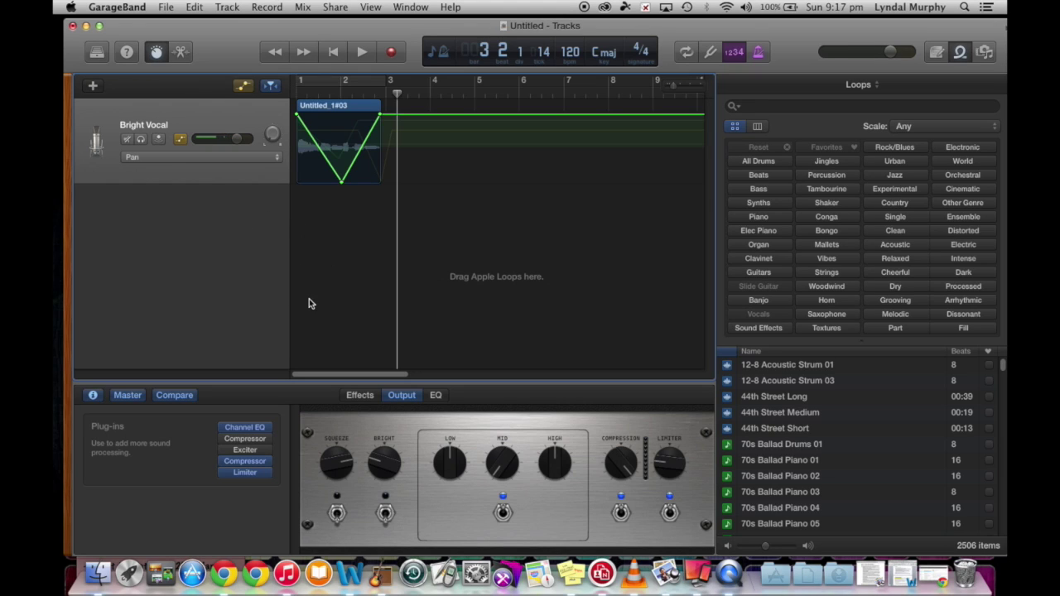
pyautogui.click(339, 60)
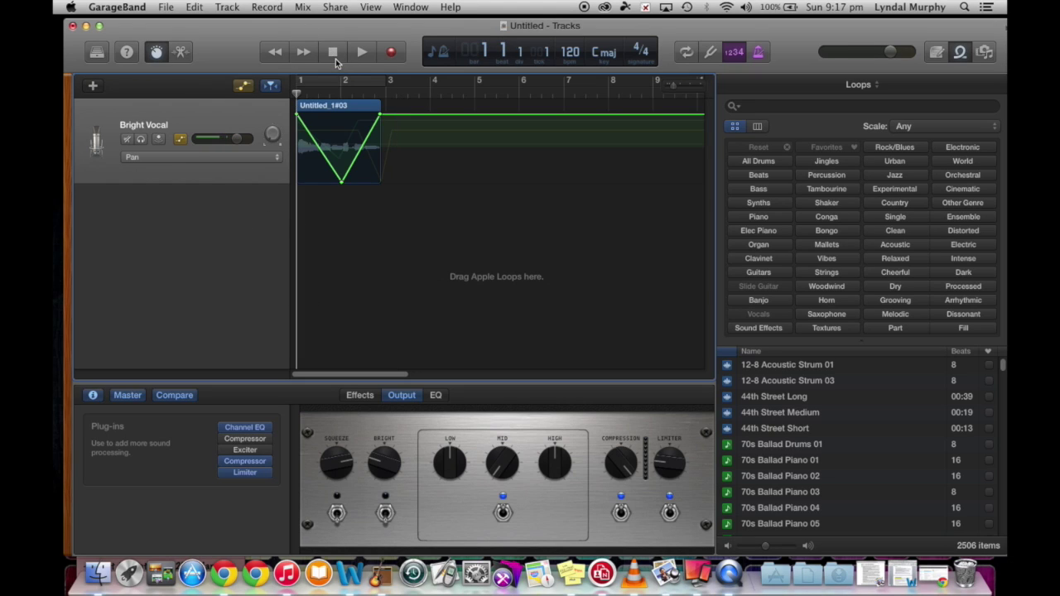
# Save the project as VocalRecording in the GarageBand folder.
pyautogui.click(170, 8)
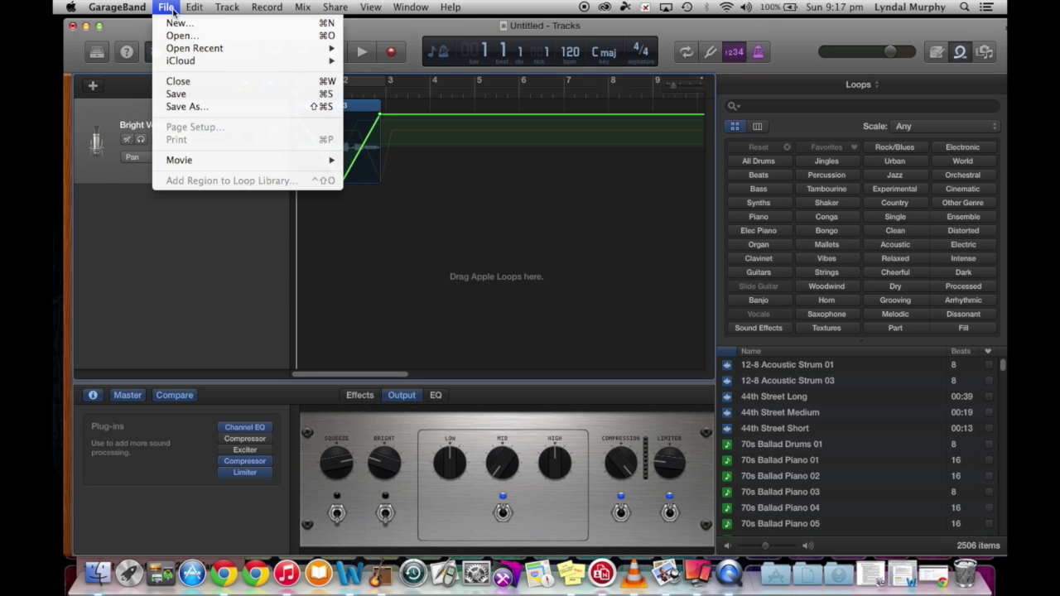
pyautogui.click(176, 94)
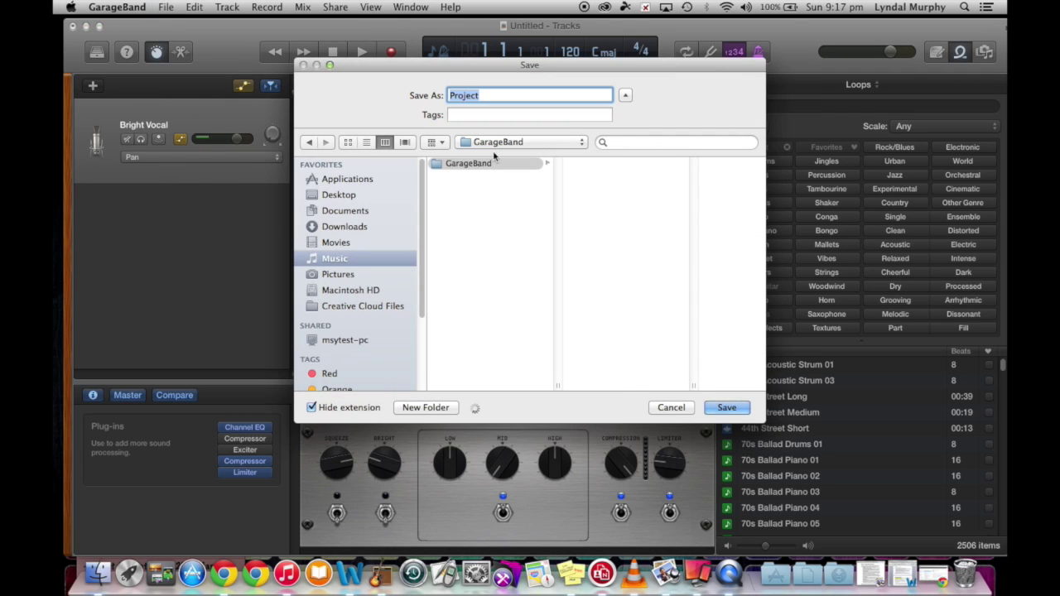
pyautogui.write('VocalRecording')
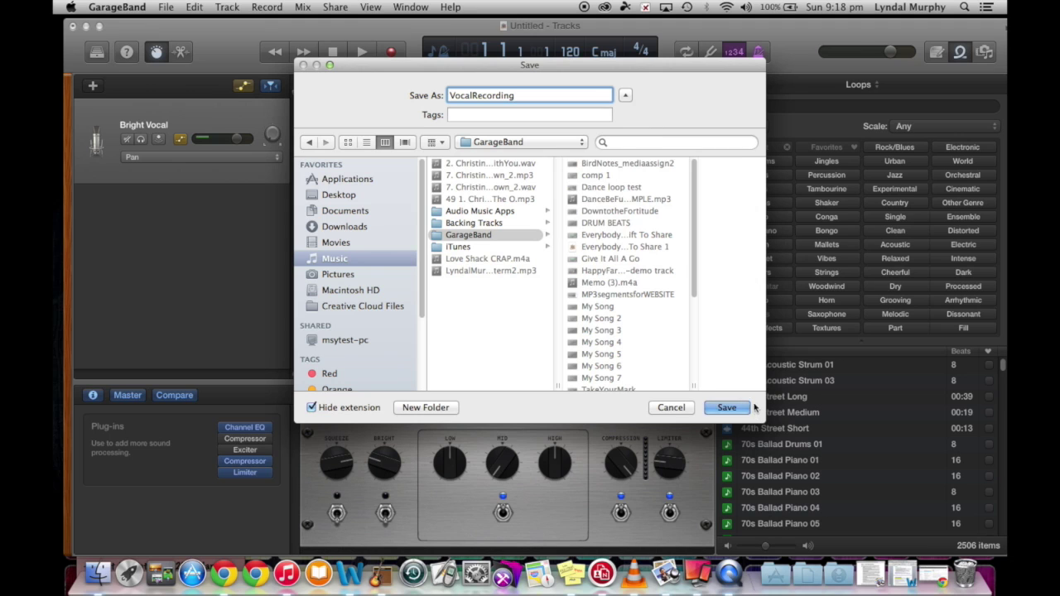
pyautogui.click(727, 409)
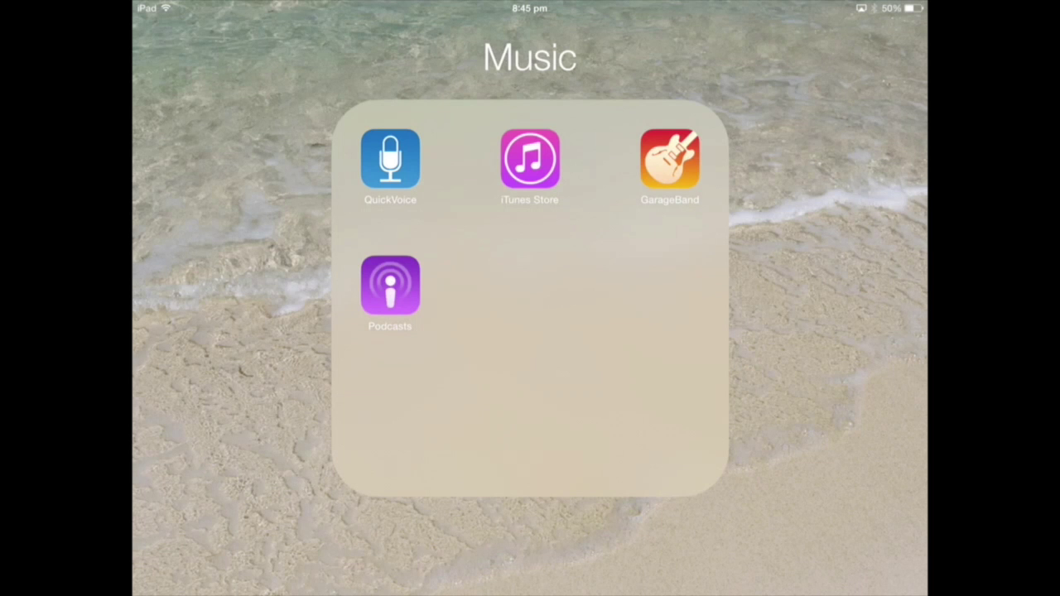
# Switch to GarageBand on the iPad and create a new song with the Audio Recorder instrument.
pyautogui.click(669, 159)
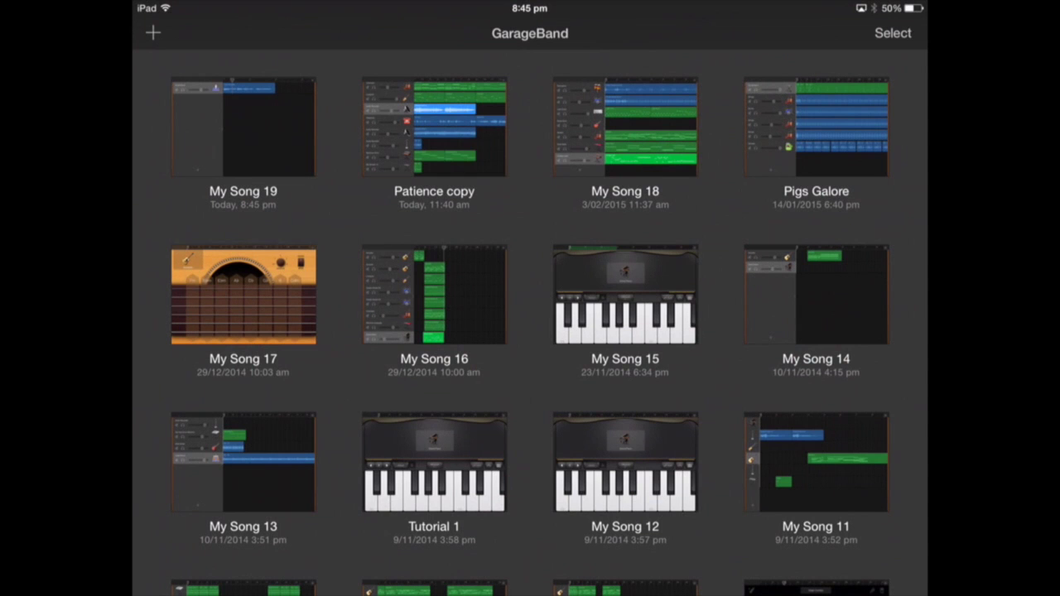
pyautogui.click(153, 33)
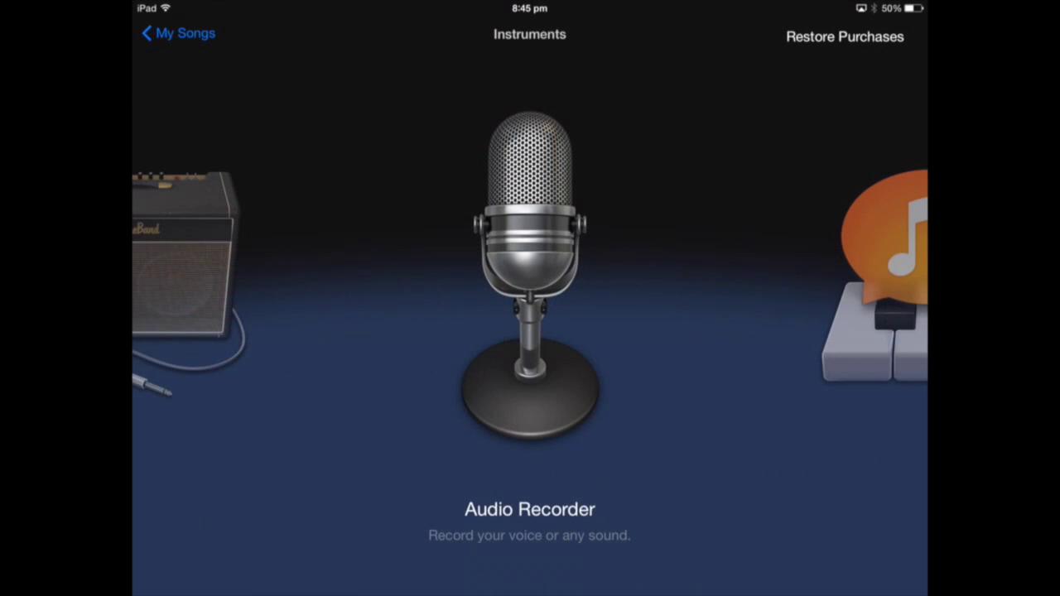
pyautogui.moveTo(630, 331)
pyautogui.mouseDown()
pyautogui.moveTo(402, 331)
pyautogui.moveTo(630, 331)
pyautogui.mouseUp()
pyautogui.click(530, 248)
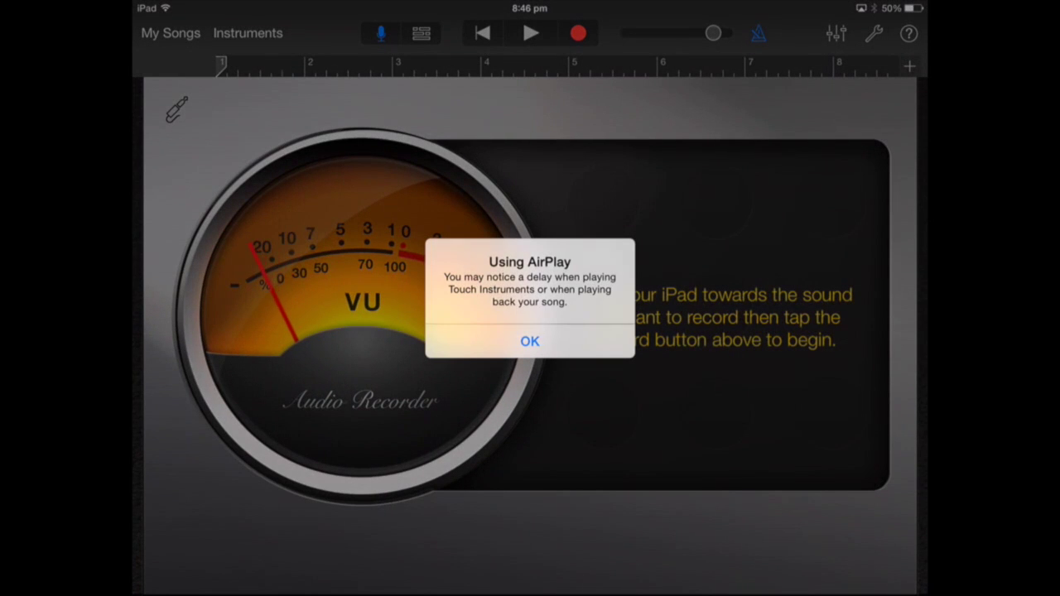
# Dismiss the AirPlay notice, record a vocal take just over two bars long, and play it back.
pyautogui.click(530, 341)
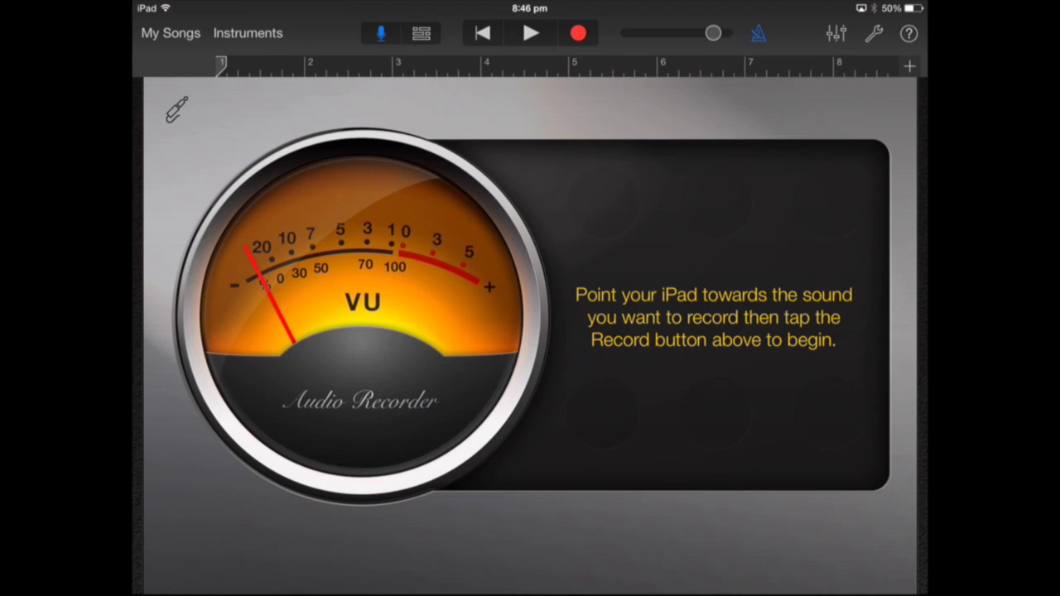
pyautogui.click(578, 33)
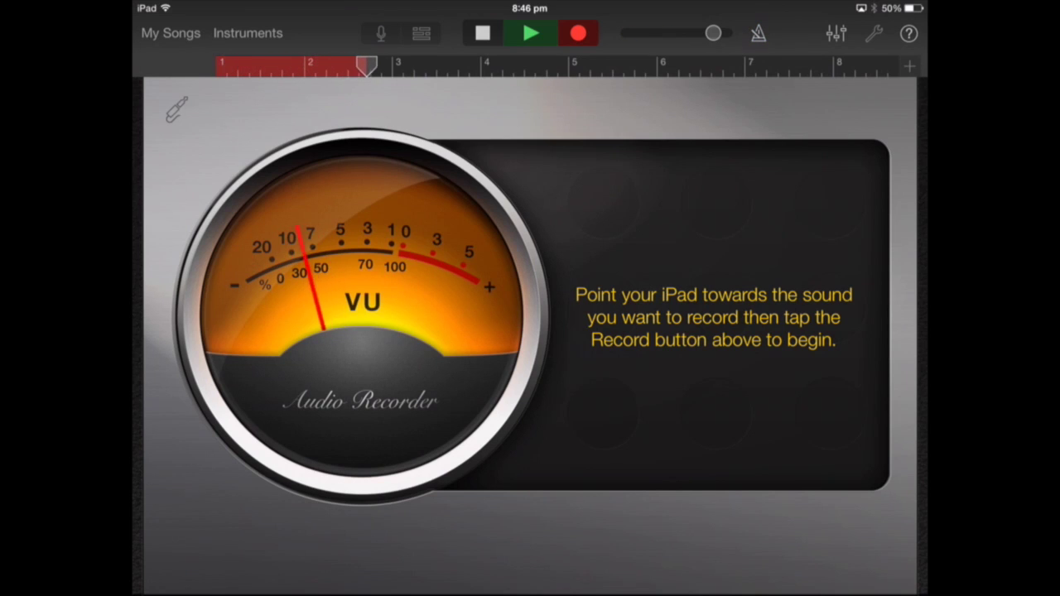
pyautogui.click(482, 33)
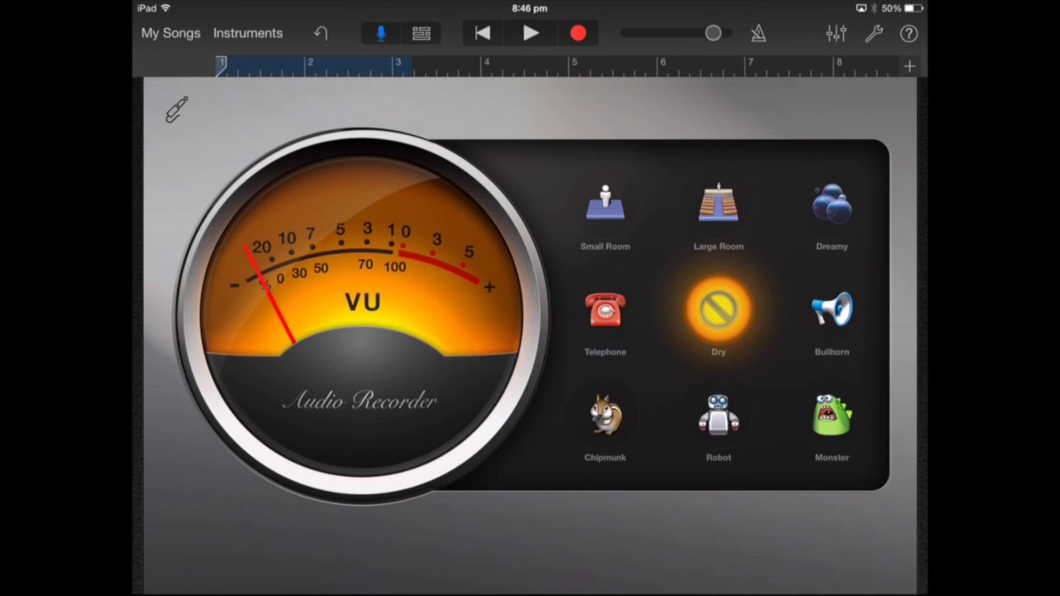
pyautogui.click(530, 33)
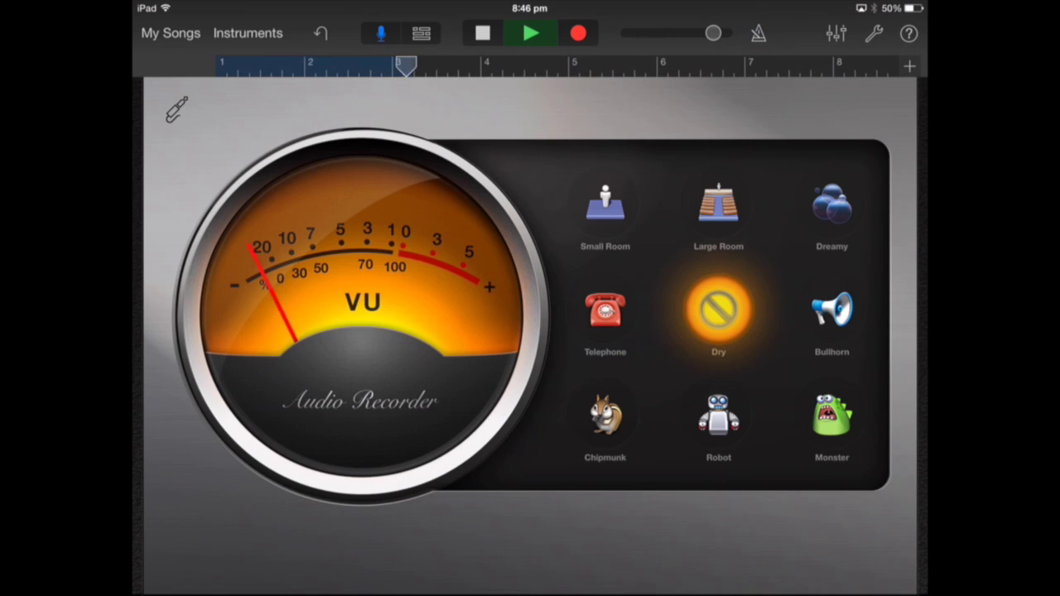
pyautogui.click(531, 33)
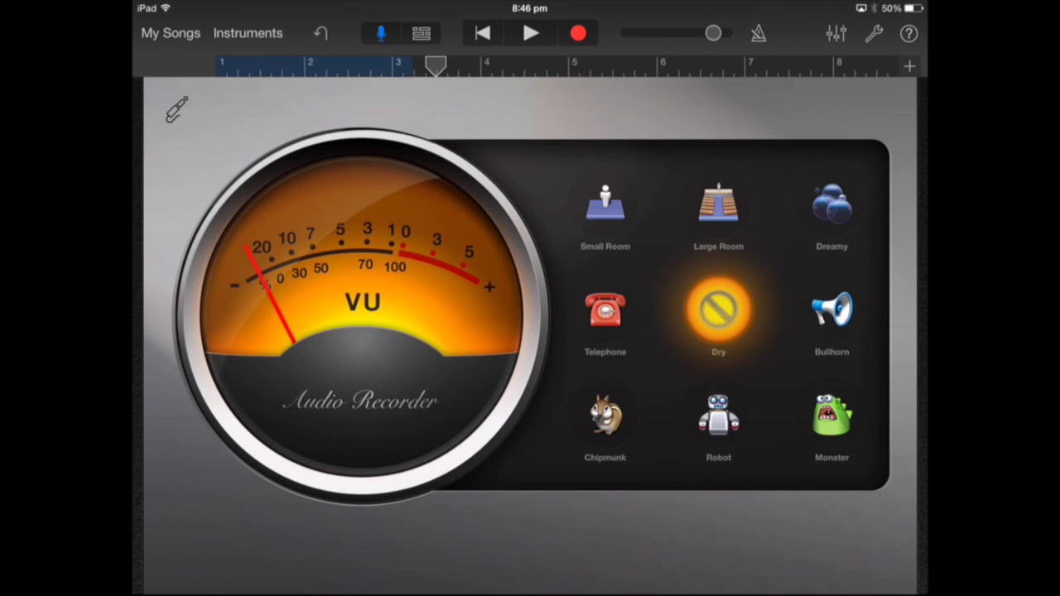
# Try the Small Room preset on the vocal with Compressor at about 60% and Original Volume at about half during playback.
pyautogui.click(605, 207)
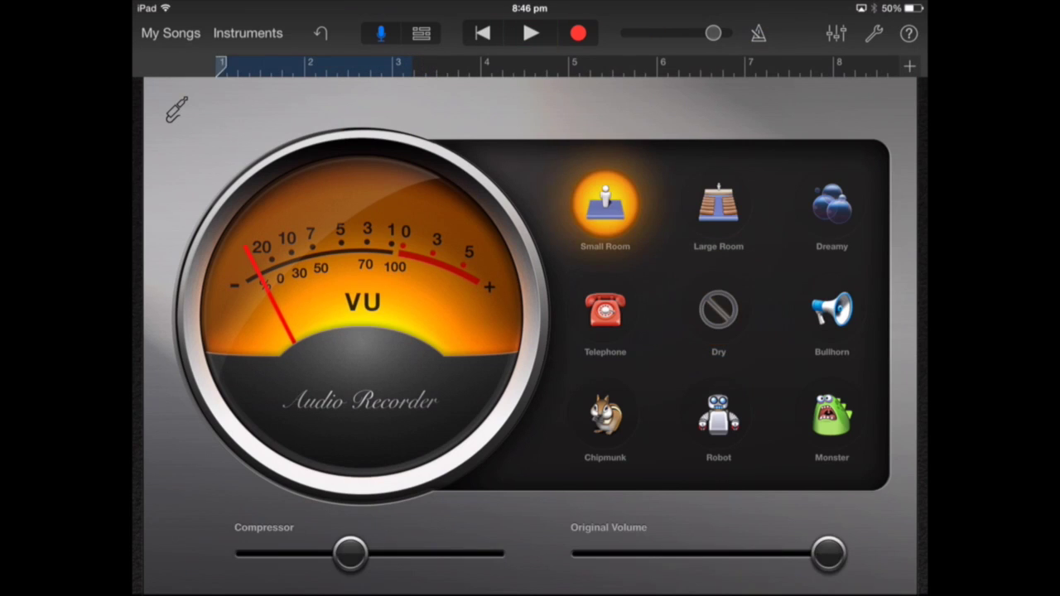
pyautogui.moveTo(828, 553); pyautogui.dragTo(791, 554)
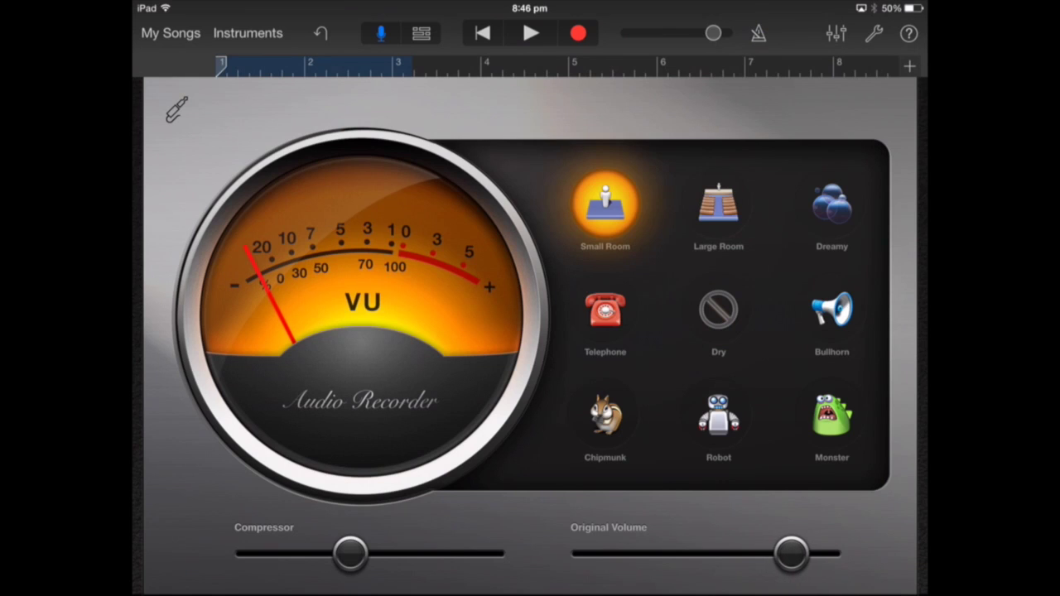
pyautogui.moveTo(353, 554); pyautogui.dragTo(402, 554)
pyautogui.click(531, 33)
pyautogui.moveTo(791, 554); pyautogui.dragTo(703, 554)
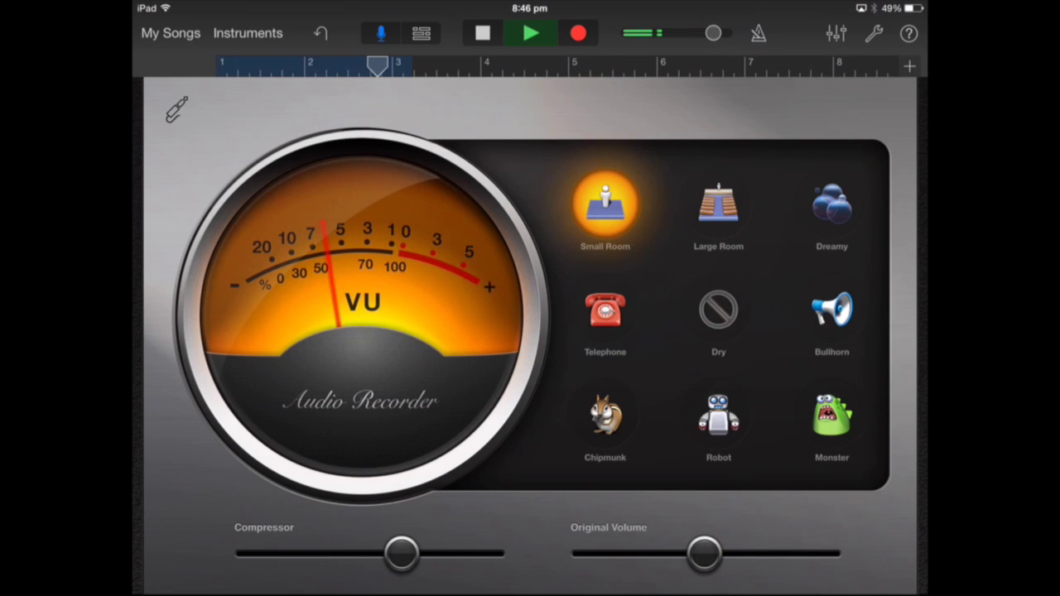
pyautogui.click(531, 33)
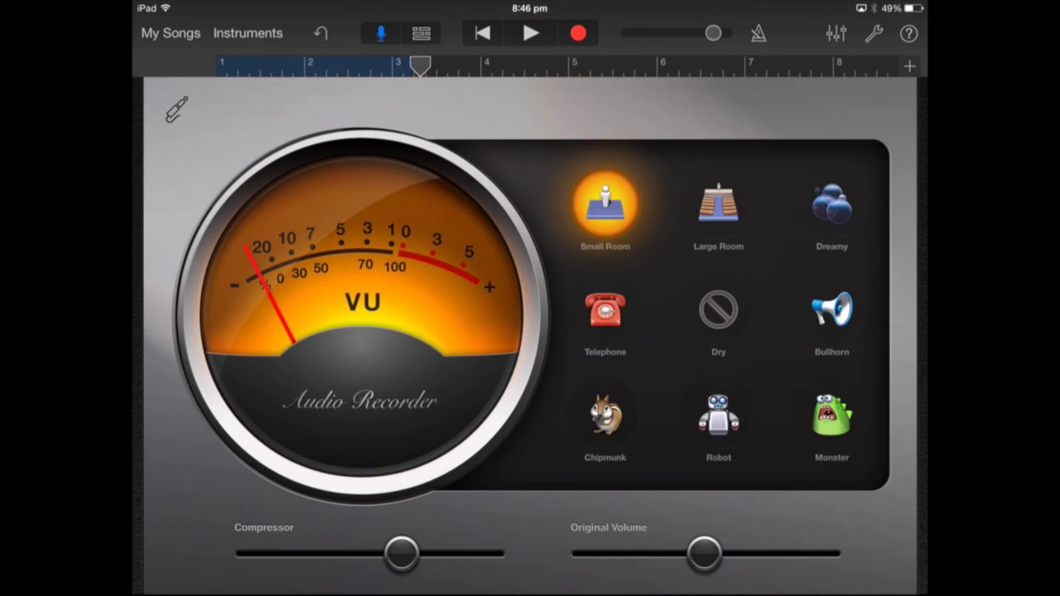
# Try the Large Room preset on the playing vocal, raising Track Reverb to about 70% and Compressor to about 60%.
pyautogui.click(718, 207)
pyautogui.click(531, 33)
pyautogui.click(483, 33)
pyautogui.click(531, 33)
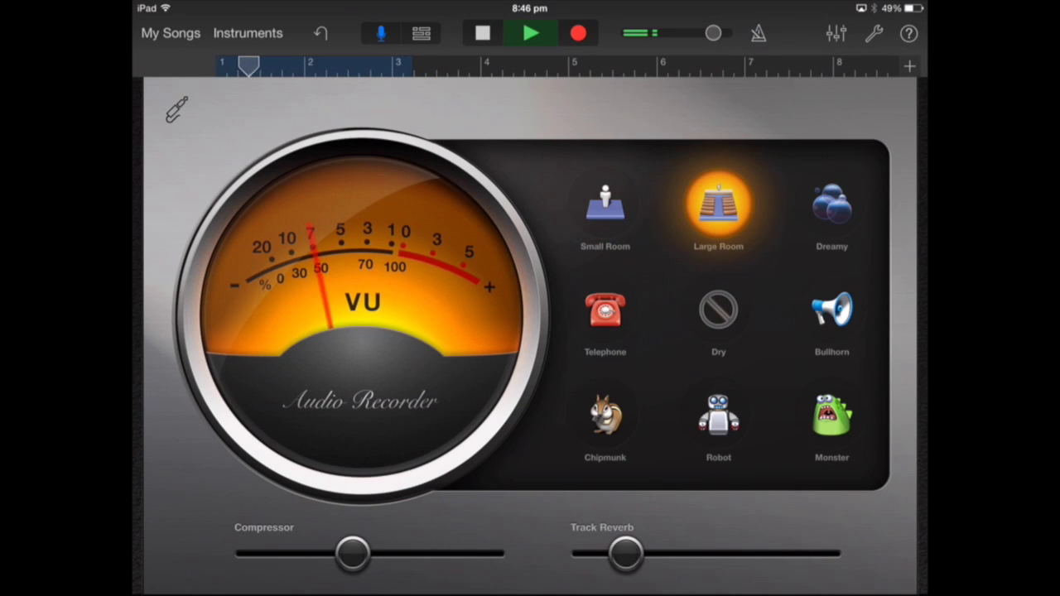
pyautogui.moveTo(625, 554); pyautogui.dragTo(765, 554)
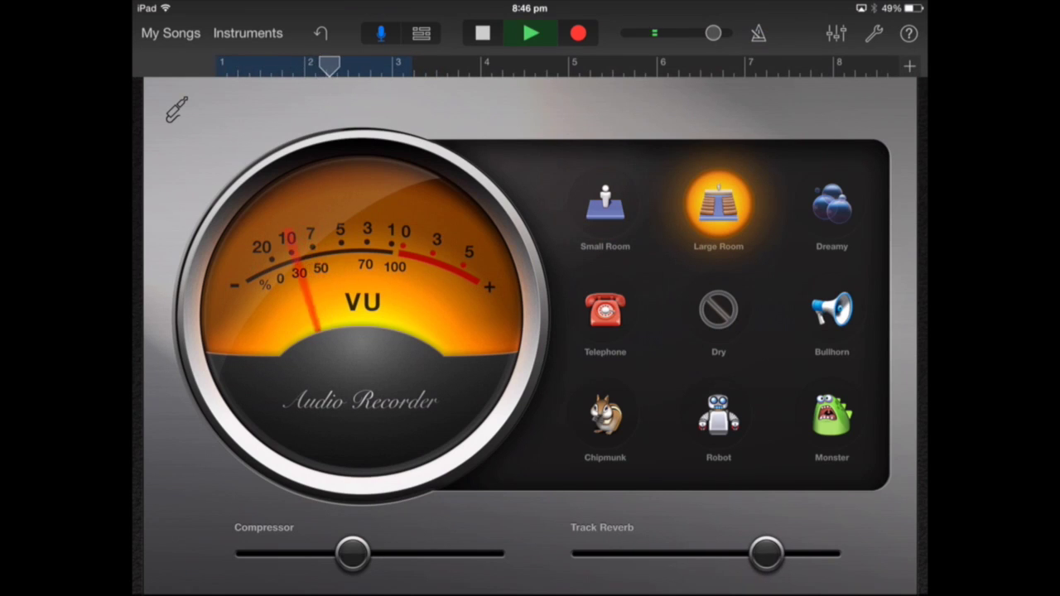
pyautogui.moveTo(352, 554); pyautogui.dragTo(401, 554)
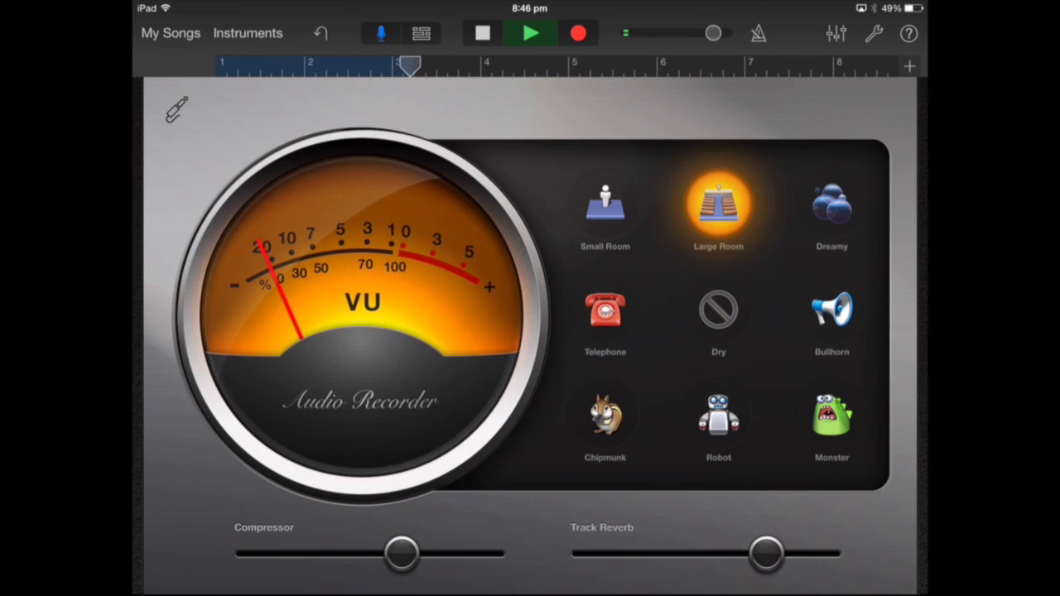
pyautogui.click(482, 33)
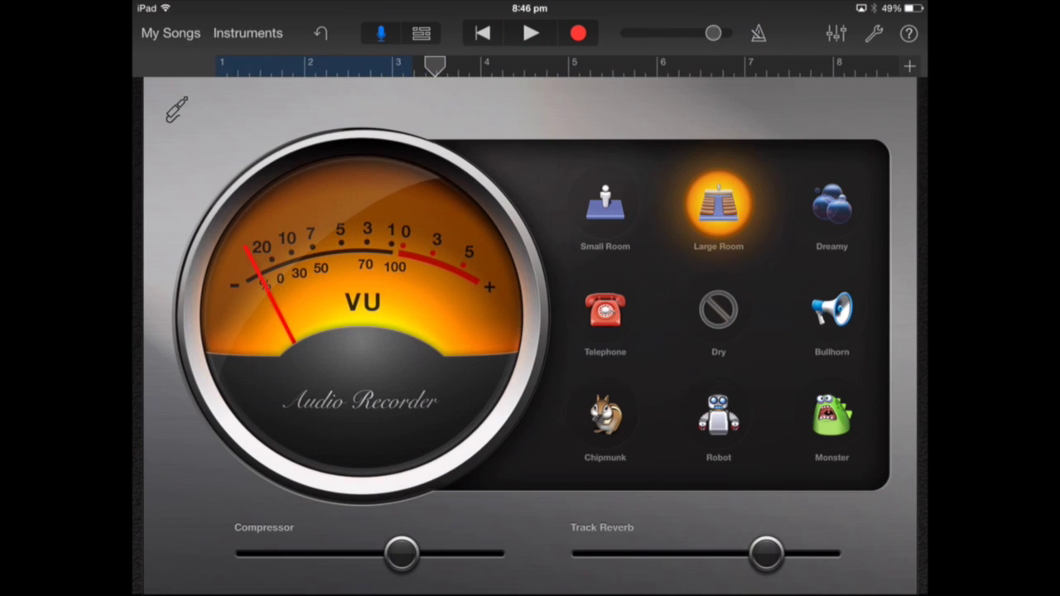
# Try the Dreamy preset on the playing vocal, raising Reverb Time to about 75% and Chorus to about half.
pyautogui.click(831, 203)
pyautogui.click(531, 33)
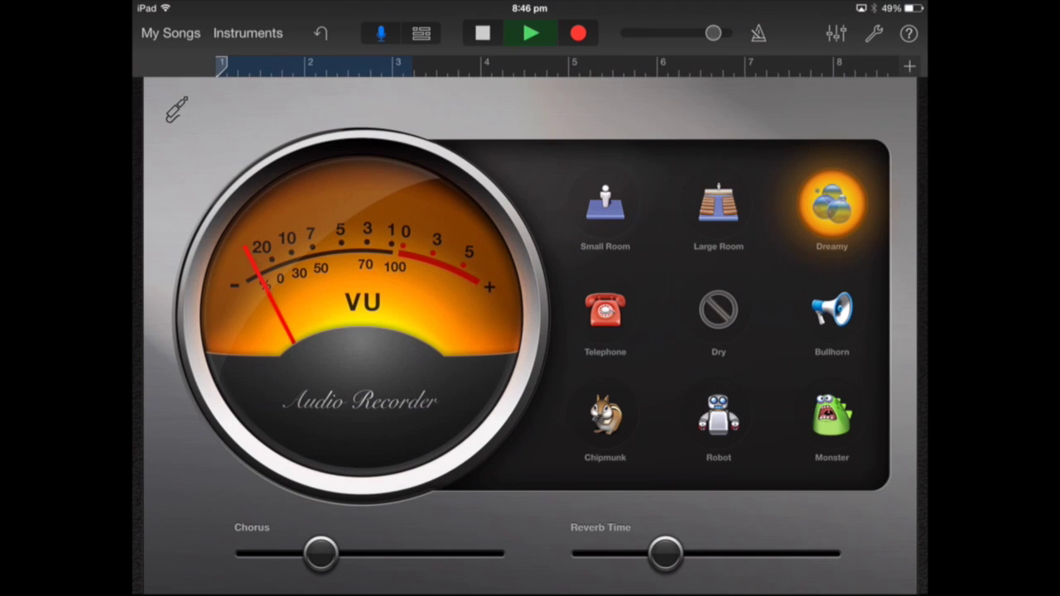
pyautogui.moveTo(665, 554); pyautogui.dragTo(772, 553)
pyautogui.moveTo(321, 554); pyautogui.dragTo(368, 554)
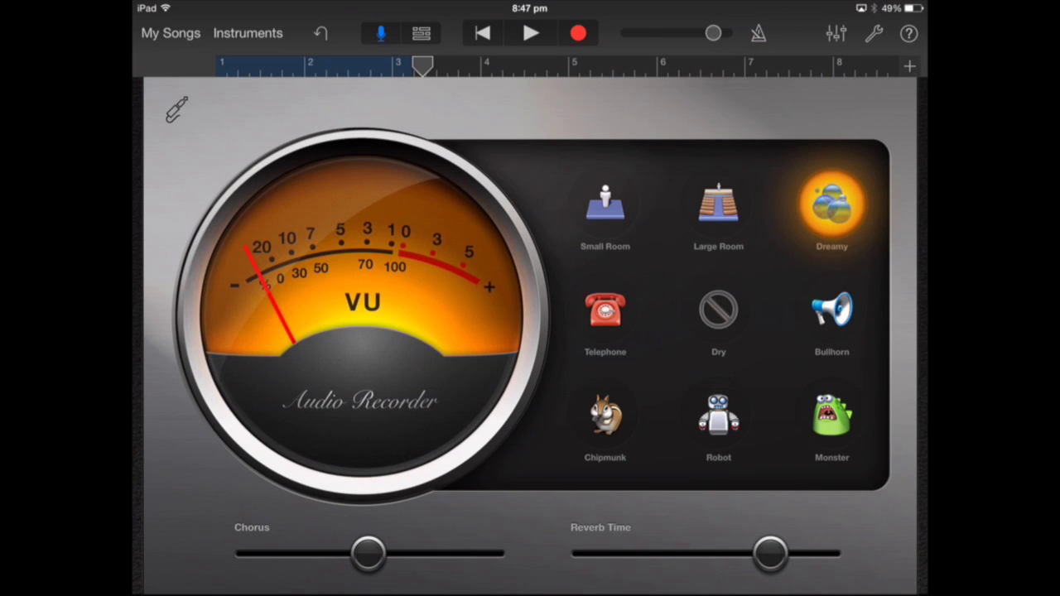
# Try the Telephone preset on the vocal, lowering High Mid Frequency to about 45% and raising Compressor to about 70%.
pyautogui.click(605, 310)
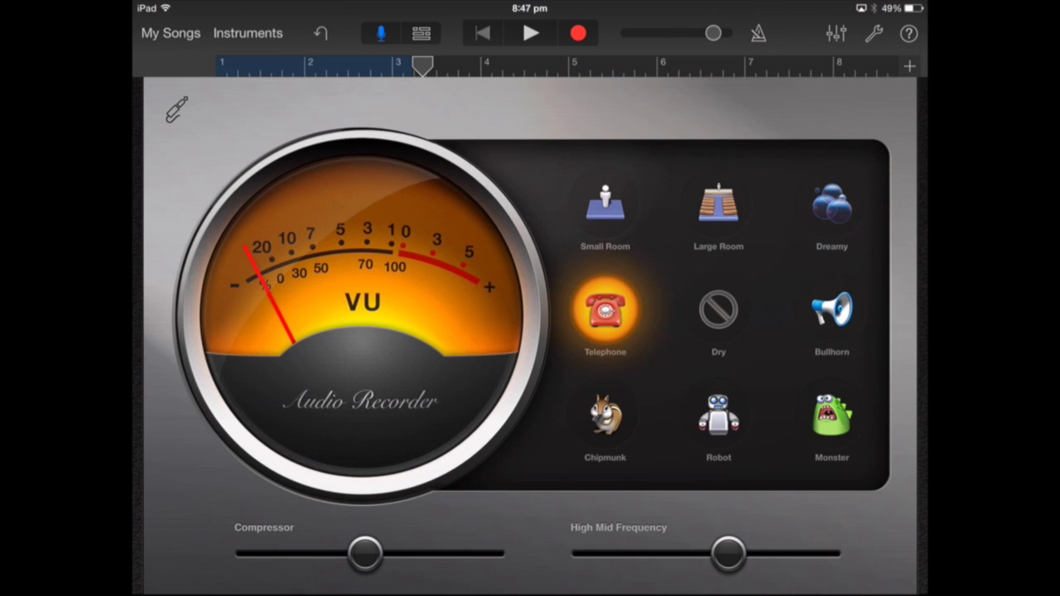
pyautogui.click(531, 33)
pyautogui.moveTo(729, 554); pyautogui.dragTo(687, 554)
pyautogui.moveTo(365, 554); pyautogui.dragTo(426, 554)
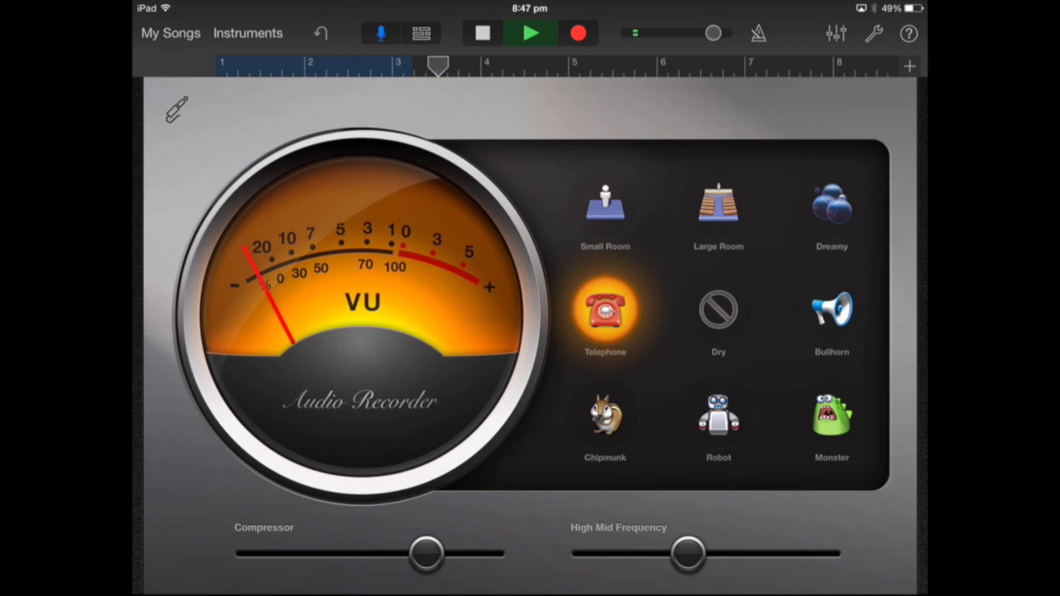
pyautogui.click(530, 33)
pyautogui.click(483, 33)
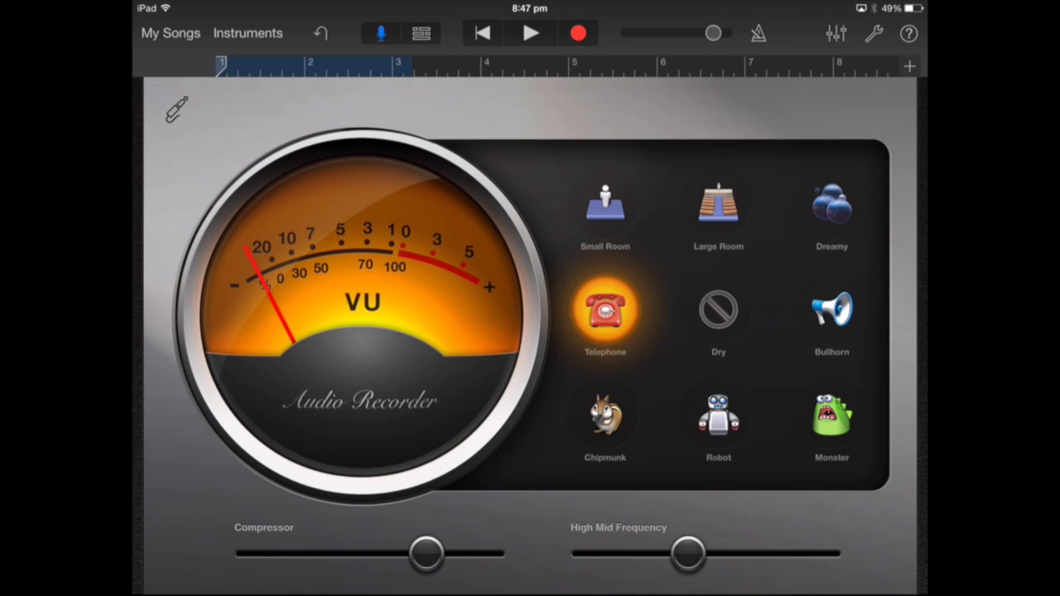
# Set the vocal back to the Dry preset and play it from the start to compare the unprocessed sound.
pyautogui.click(718, 309)
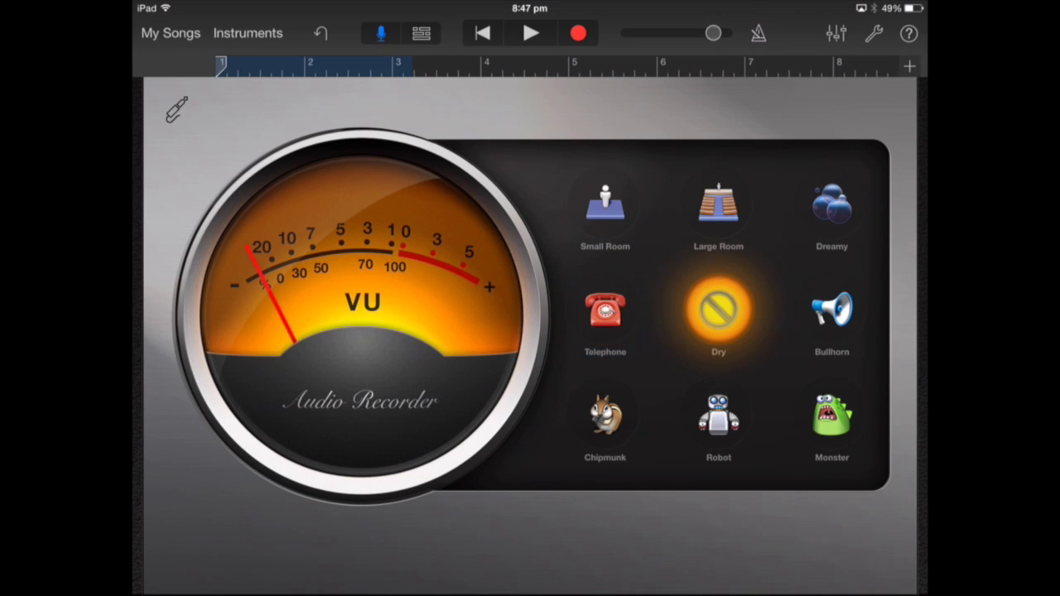
pyautogui.click(831, 309)
pyautogui.click(718, 309)
pyautogui.click(531, 33)
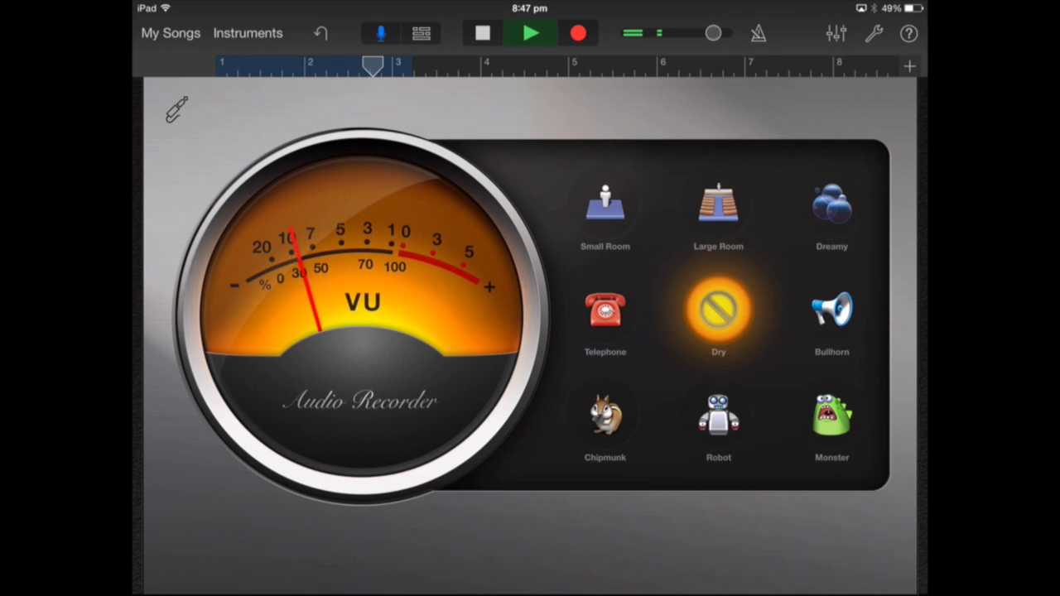
pyautogui.click(482, 33)
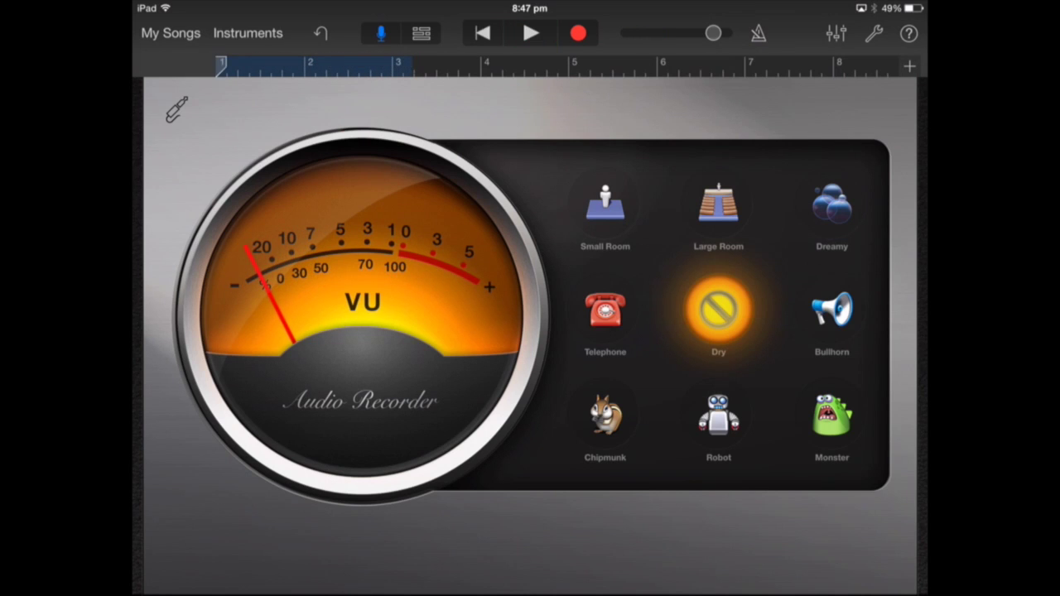
# Try the Bullhorn preset on the playing vocal, with Distortion and Overdrive each set to about 30%.
pyautogui.click(831, 311)
pyautogui.click(531, 33)
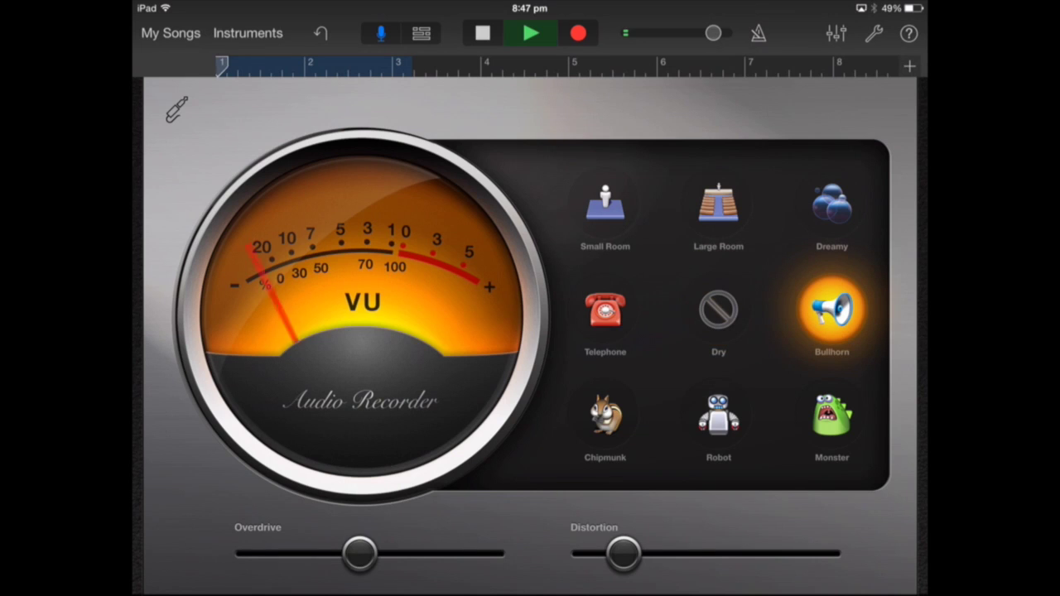
pyautogui.moveTo(623, 553); pyautogui.dragTo(657, 554)
pyautogui.moveTo(360, 554); pyautogui.dragTo(315, 553)
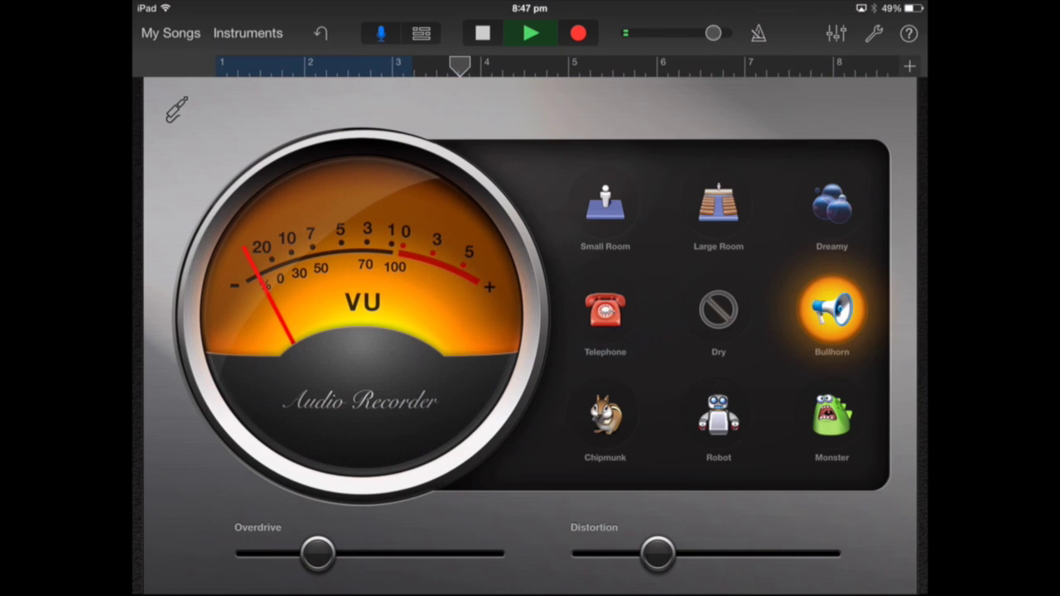
pyautogui.click(483, 33)
pyautogui.click(482, 33)
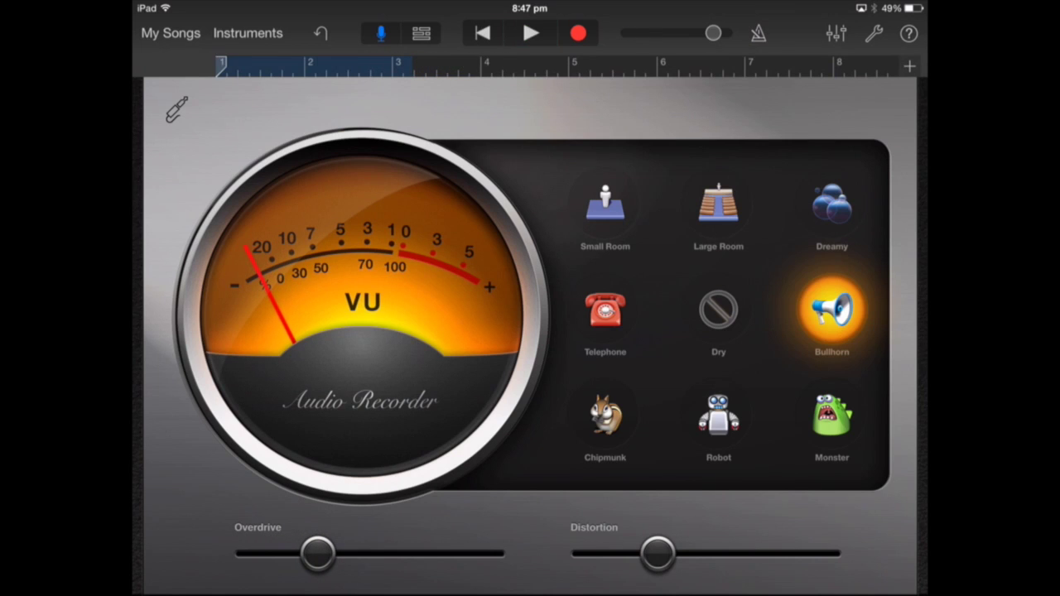
# Try the Chipmunk preset on the playing vocal, raising Pitch to a little over a quarter of its range.
pyautogui.click(605, 414)
pyautogui.click(531, 33)
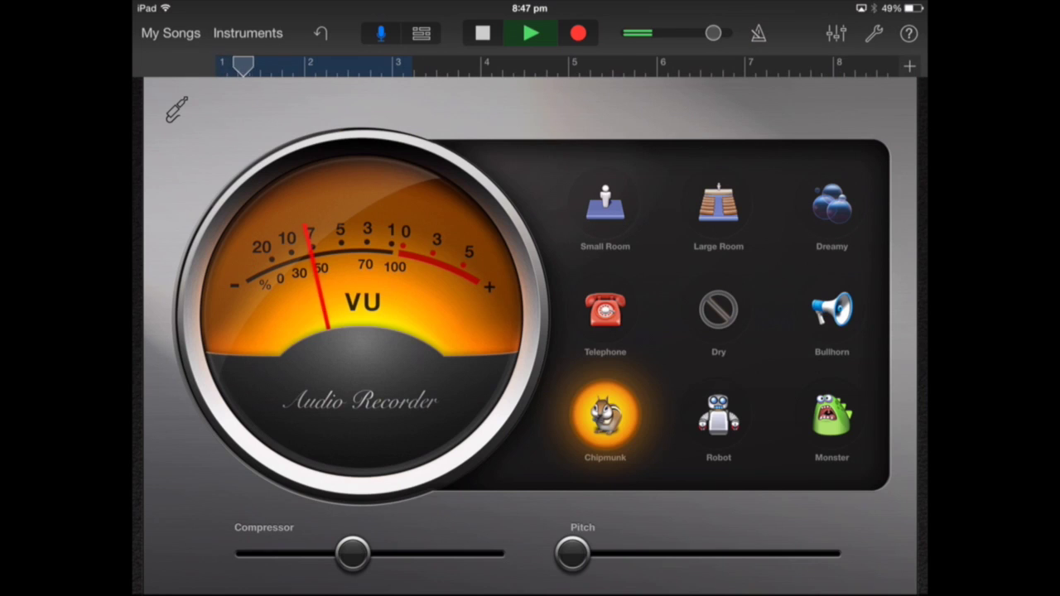
pyautogui.moveTo(572, 553); pyautogui.dragTo(646, 553)
pyautogui.click(530, 33)
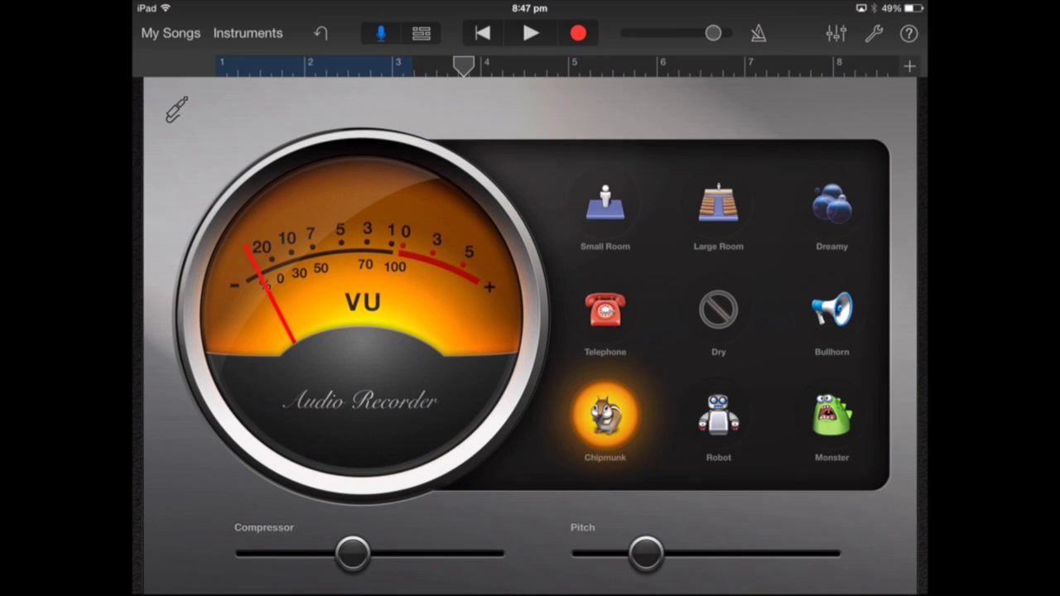
# Try the Robot preset on the playing vocal, raising Chorus to about 55% and Phaser to about two thirds.
pyautogui.click(718, 418)
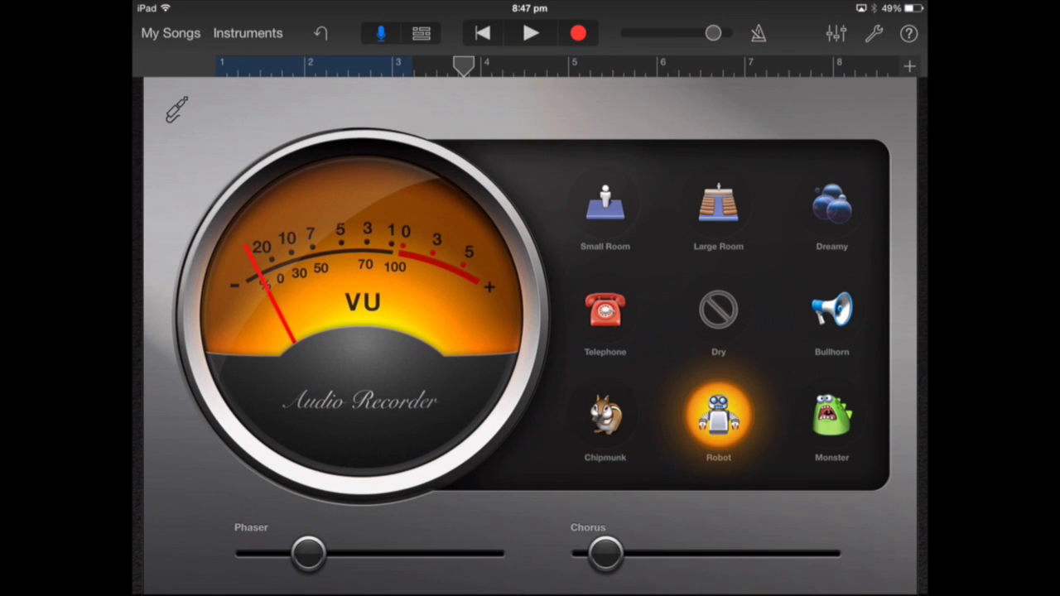
pyautogui.click(531, 34)
pyautogui.click(531, 33)
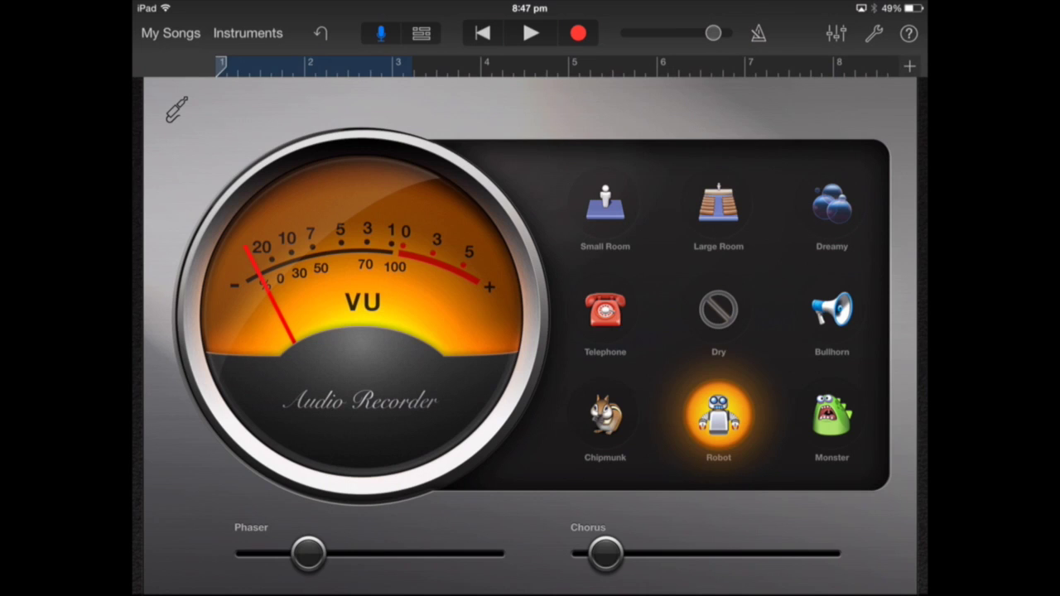
pyautogui.click(531, 33)
pyautogui.moveTo(605, 553); pyautogui.dragTo(717, 553)
pyautogui.moveTo(308, 553); pyautogui.dragTo(414, 553)
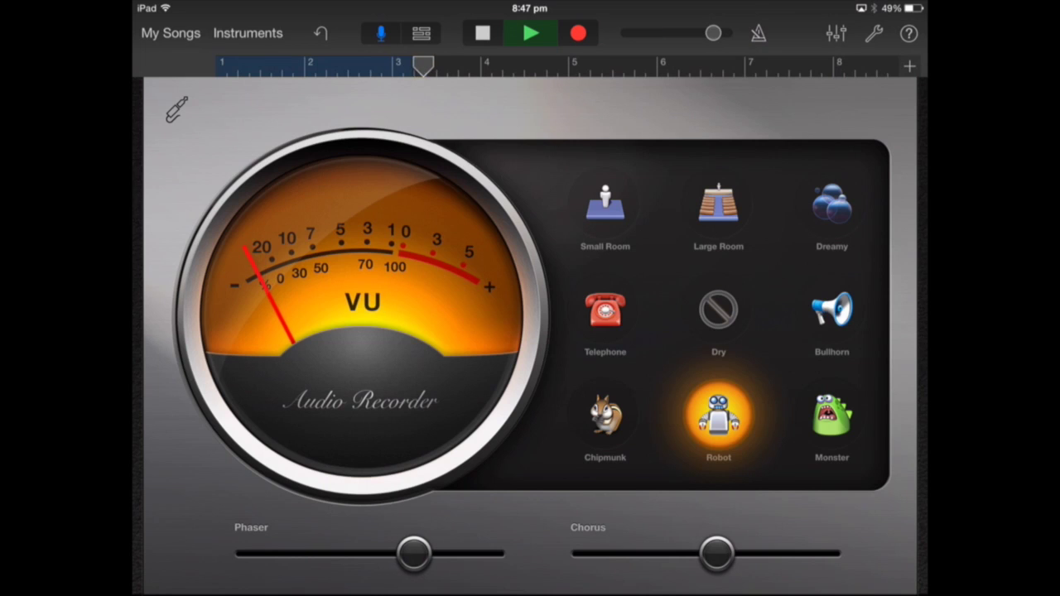
pyautogui.click(530, 33)
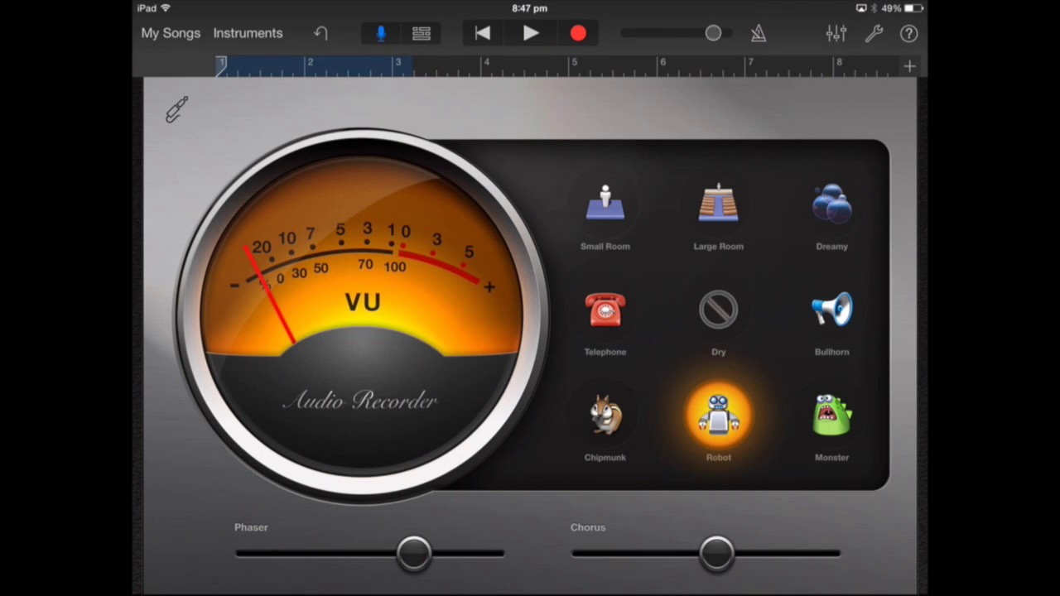
# Apply the Monster preset to the vocal, raise Gain to about 45% during playback, and stop.
pyautogui.click(831, 418)
pyautogui.click(531, 33)
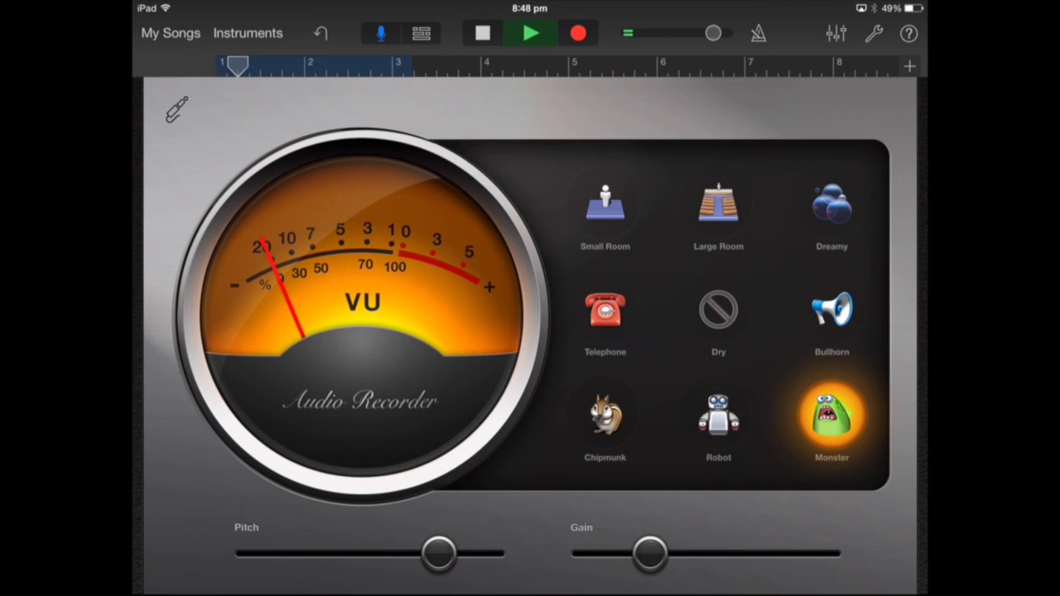
pyautogui.moveTo(650, 553); pyautogui.dragTo(691, 553)
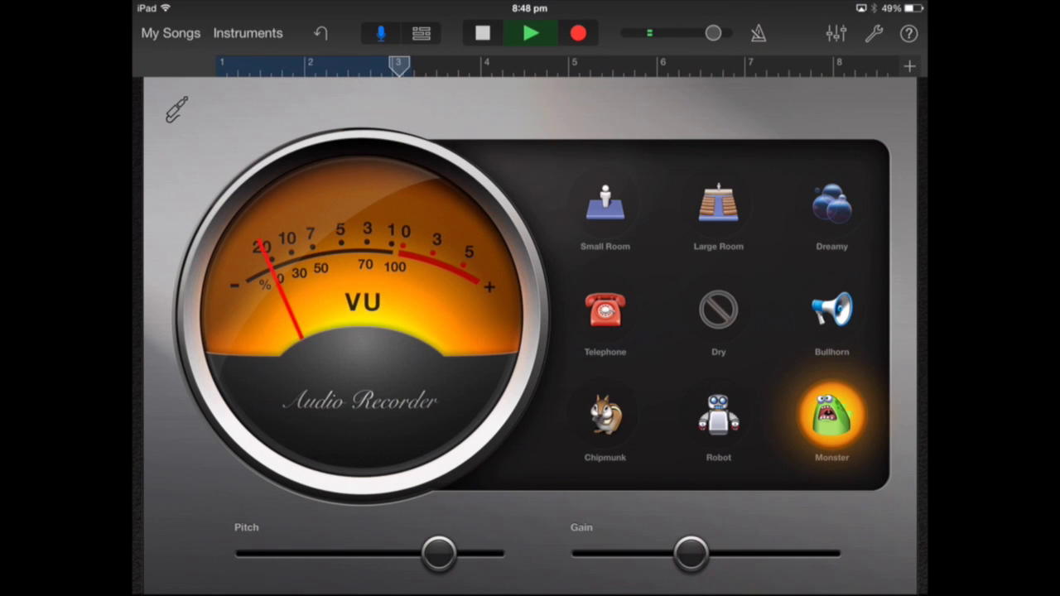
pyautogui.click(482, 34)
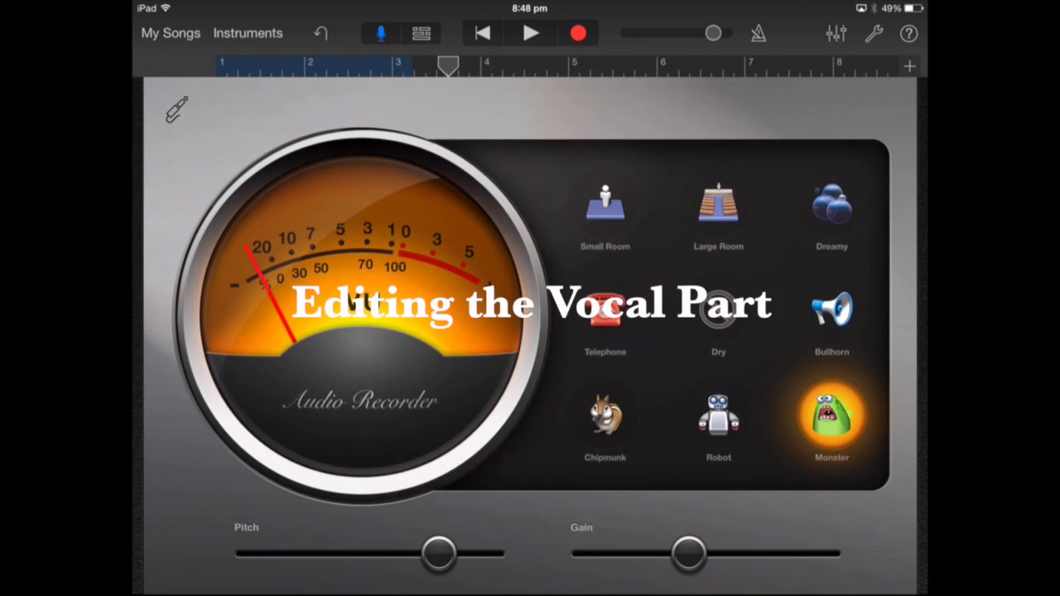
# Show the song's tracks view and select the recorded Audio Recorder region for editing.
pyautogui.click(421, 33)
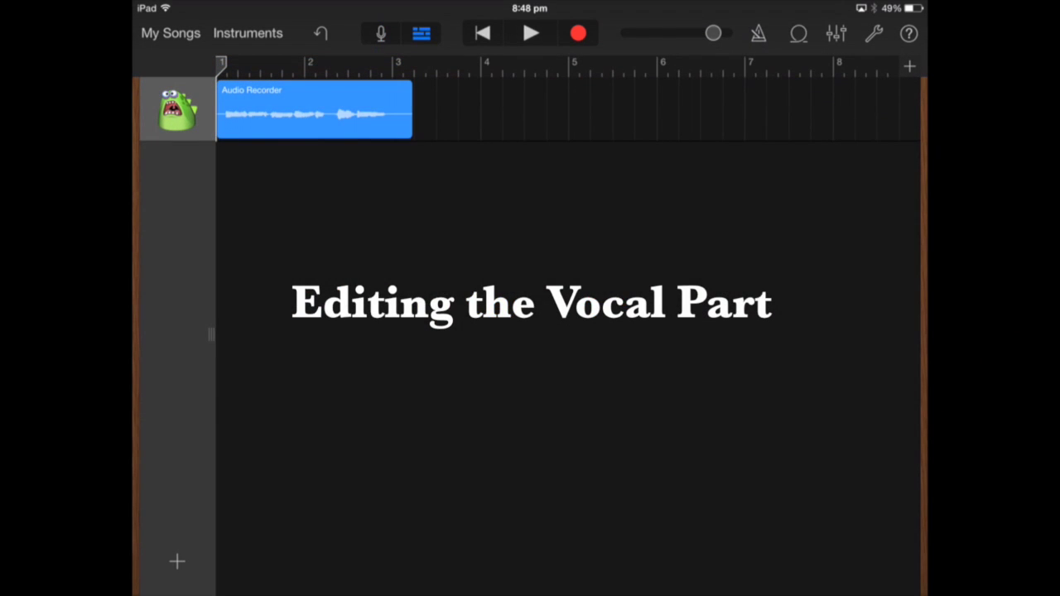
pyautogui.click(315, 109)
pyautogui.moveTo(314, 109)
pyautogui.mouseDown()
pyautogui.moveTo(448, 109)
pyautogui.moveTo(315, 109)
pyautogui.mouseUp()
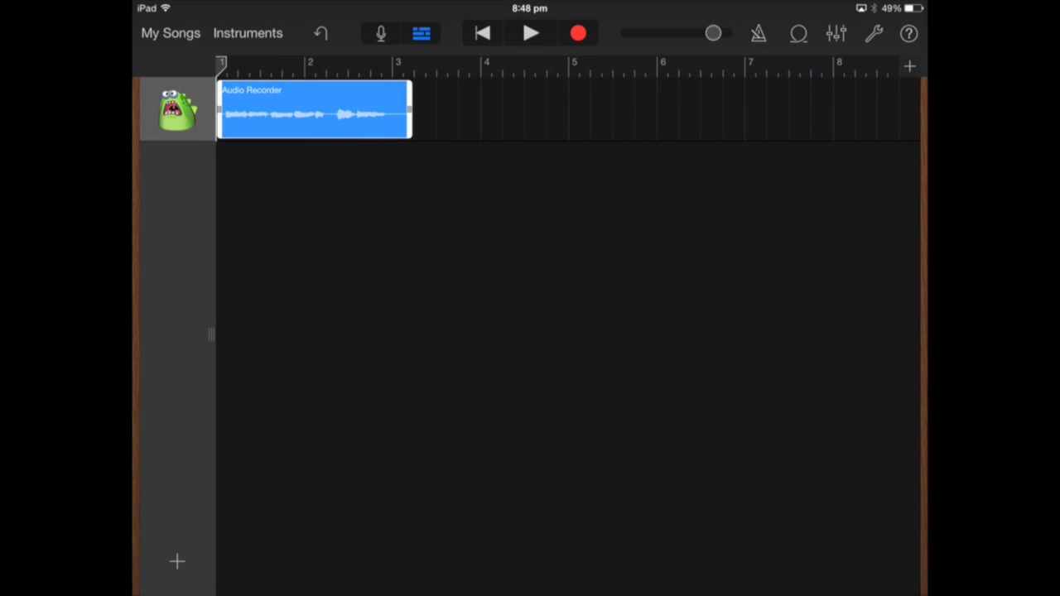
# Trim the end of the Audio Recorder region back to bar 3 and place the playhead at bar 3.
pyautogui.click(315, 110)
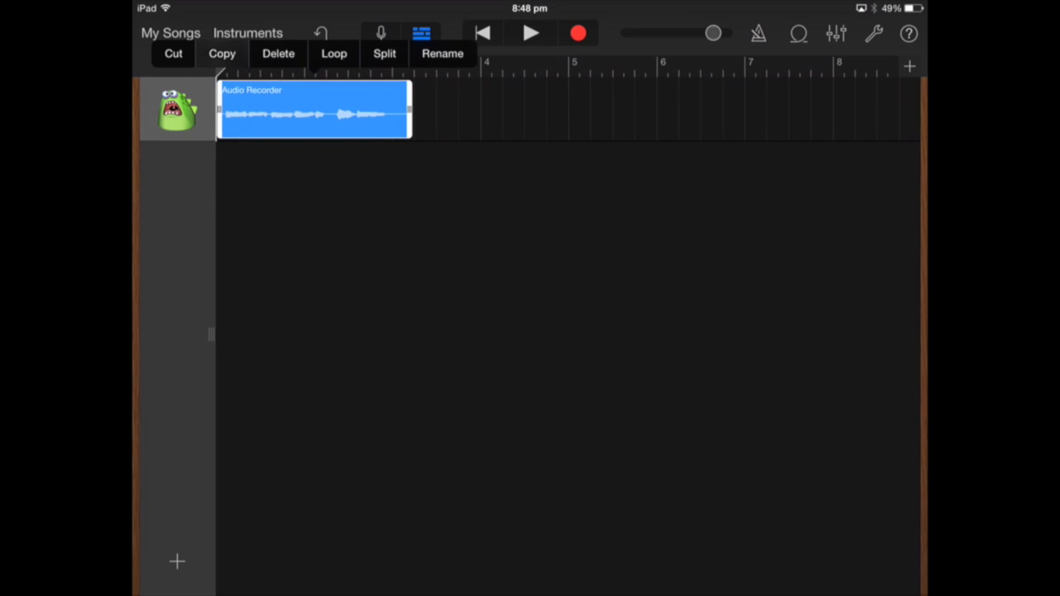
pyautogui.moveTo(221, 64); pyautogui.dragTo(414, 63)
pyautogui.click(314, 109)
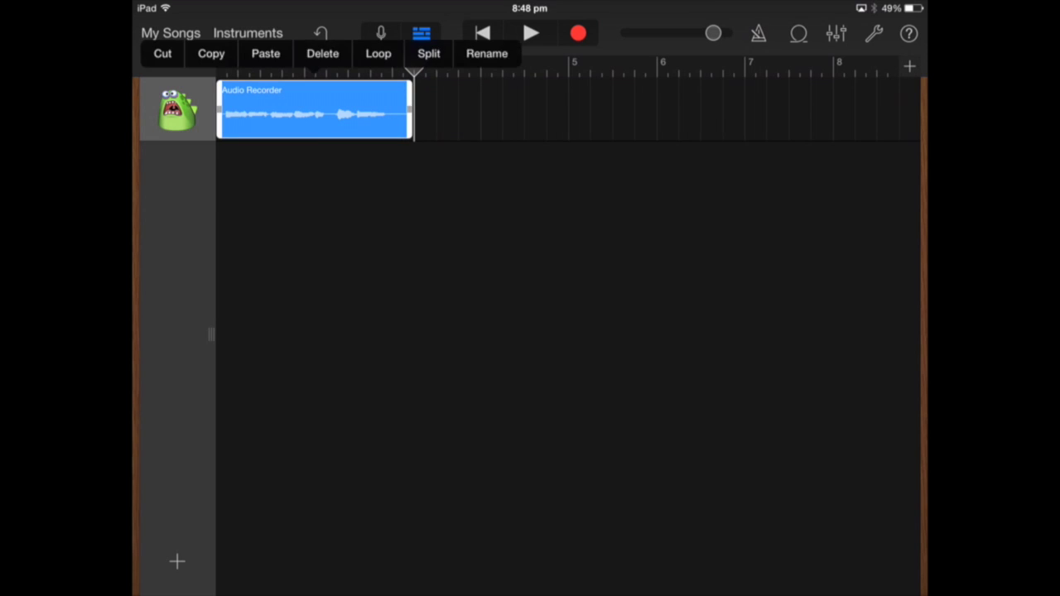
pyautogui.moveTo(411, 110); pyautogui.dragTo(390, 109)
pyautogui.moveTo(414, 64); pyautogui.dragTo(393, 64)
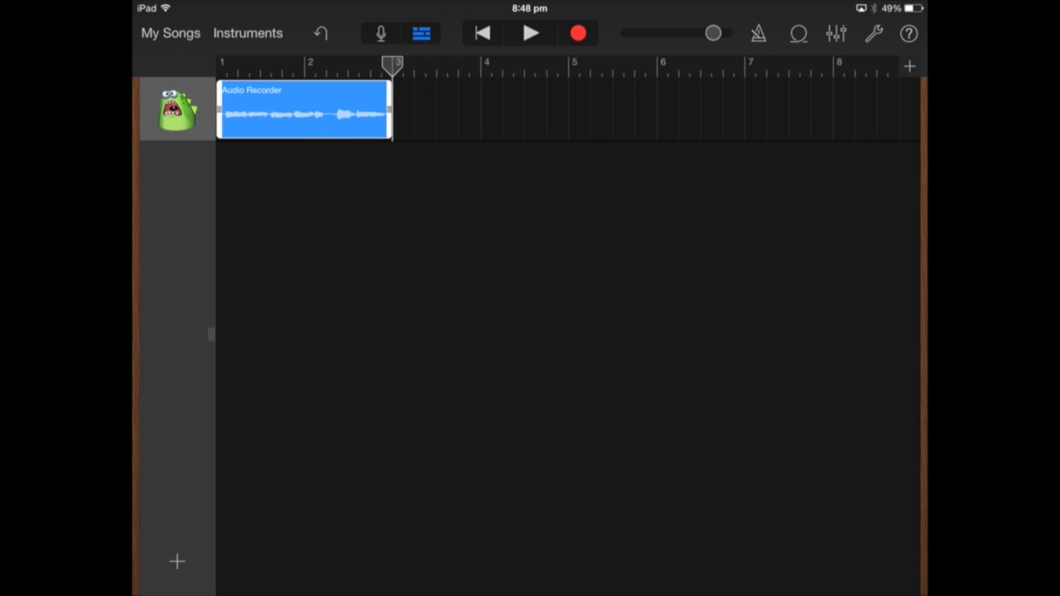
# Copy the trimmed vocal region and paste the duplicate at bar 3 of the same track.
pyautogui.click(332, 109)
pyautogui.click(406, 108)
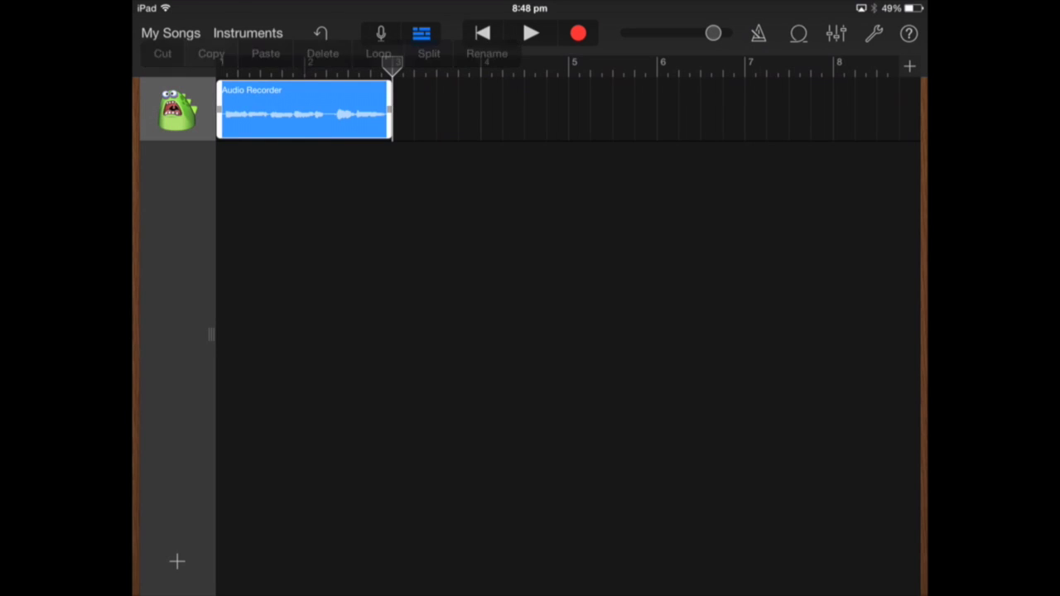
pyautogui.click(405, 108)
pyautogui.click(406, 103)
pyautogui.click(368, 81)
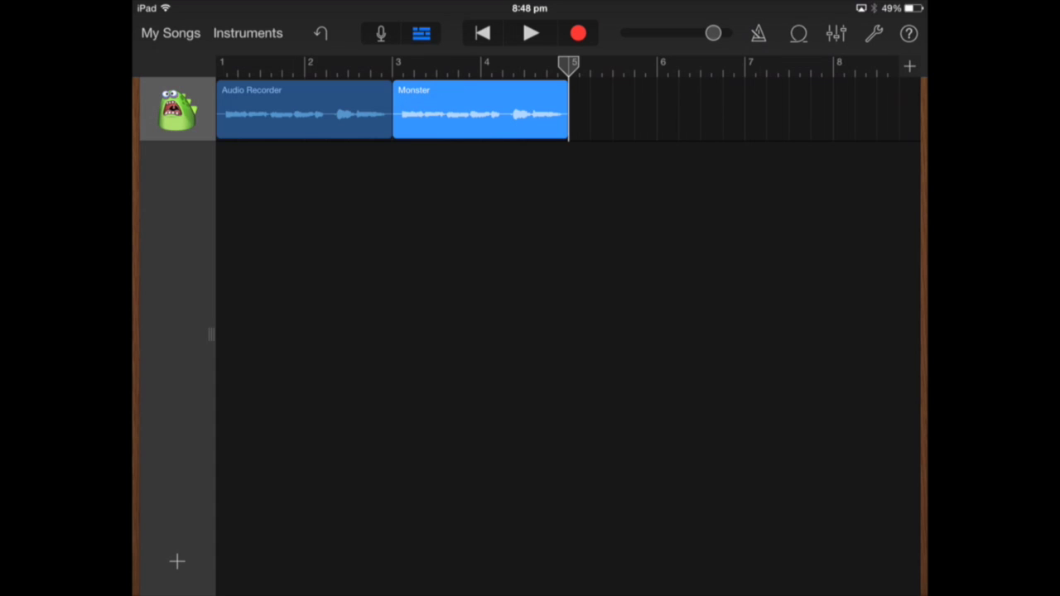
# Reveal the track's mute, solo and volume controls, split the first vocal region at bar 2, and select its second half.
pyautogui.moveTo(211, 335); pyautogui.dragTo(409, 335)
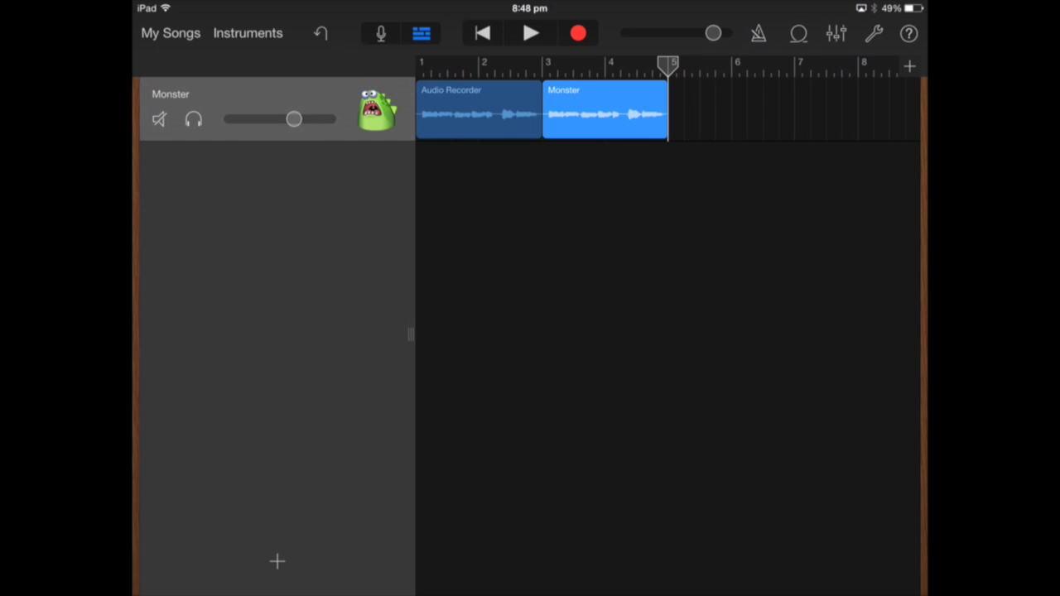
pyautogui.click(479, 112)
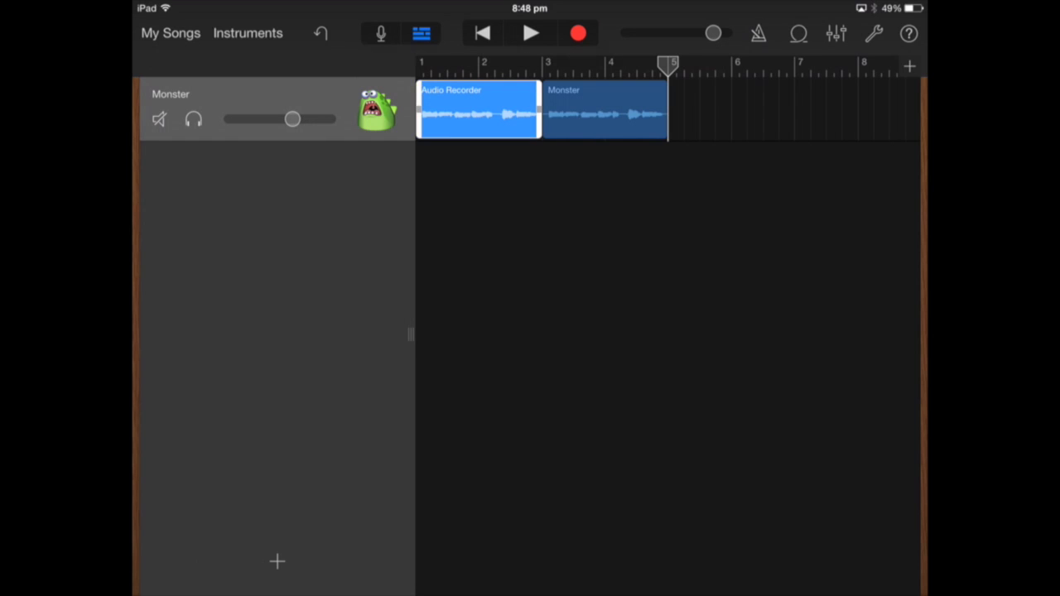
pyautogui.click(479, 111)
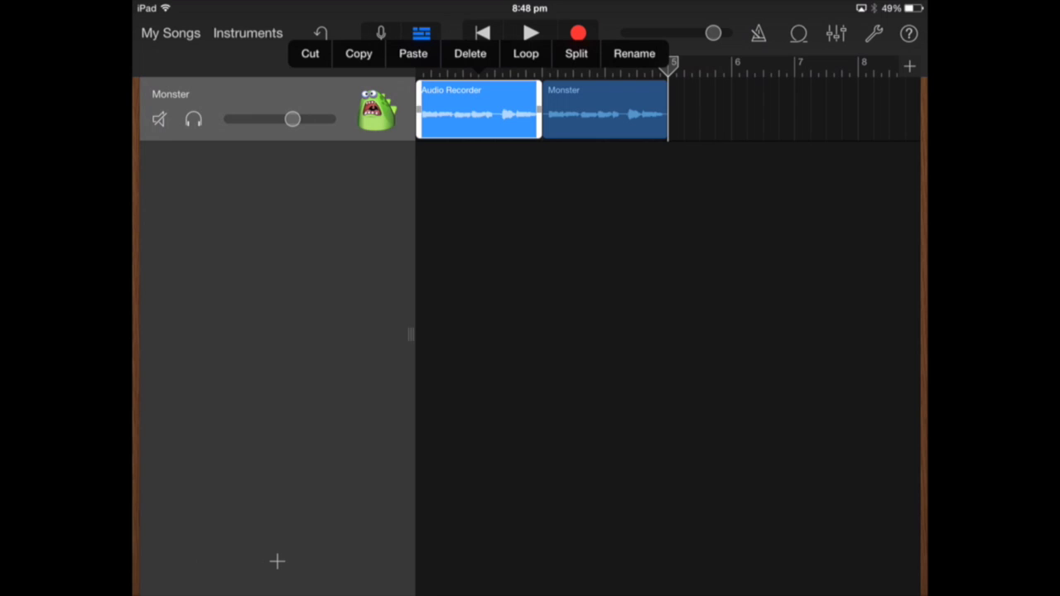
pyautogui.click(576, 53)
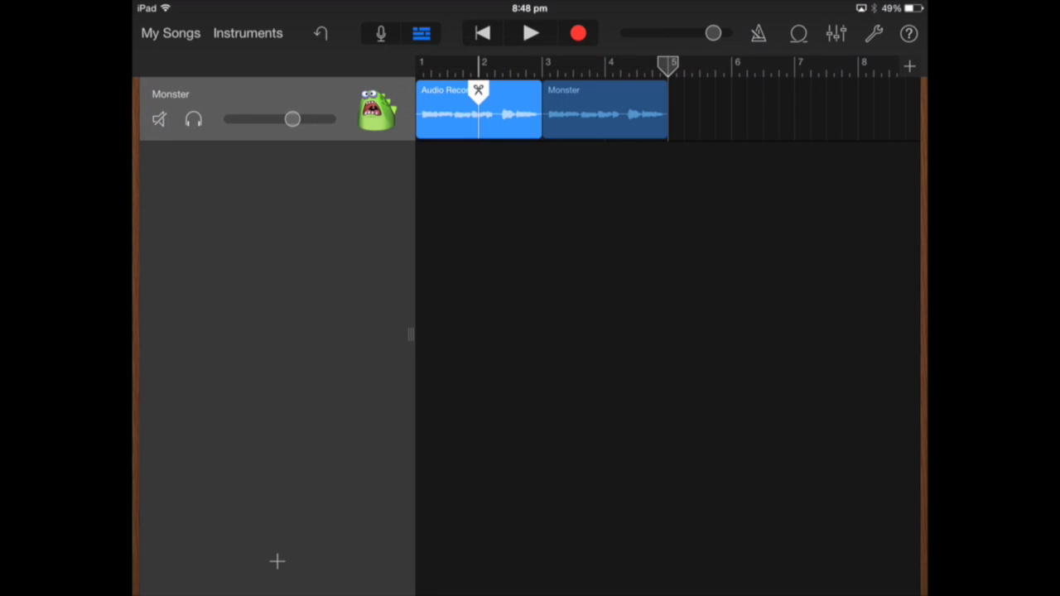
pyautogui.moveTo(478, 90); pyautogui.dragTo(477, 129)
pyautogui.click(510, 112)
pyautogui.moveTo(510, 112)
pyautogui.mouseDown()
pyautogui.moveTo(708, 112)
pyautogui.moveTo(510, 112)
pyautogui.mouseUp()
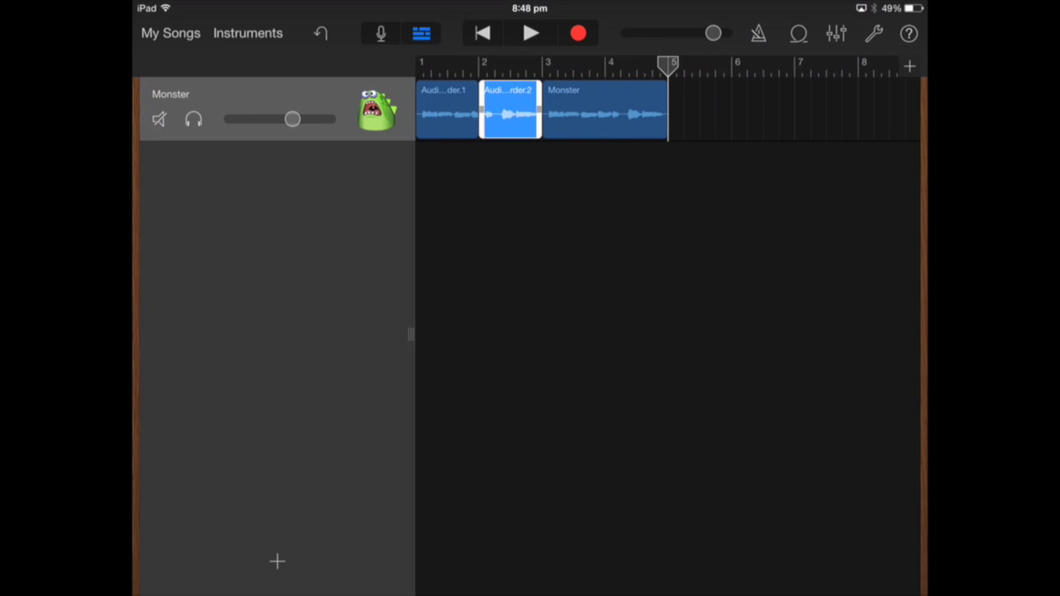
# Play the song from the start, set the Monster track's pan to about 20% right of centre, and return to the beginning.
pyautogui.click(873, 33)
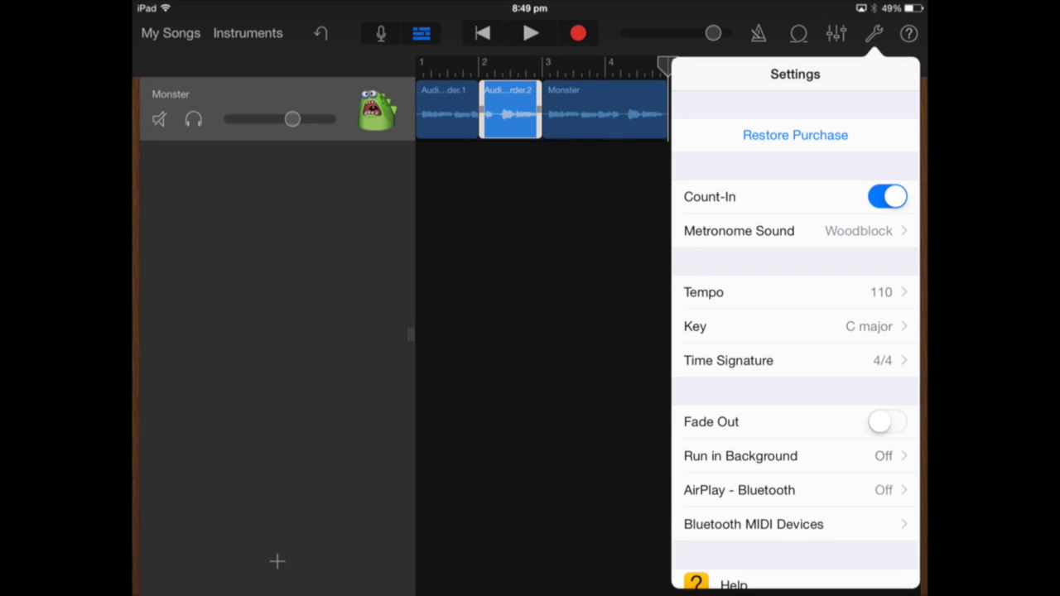
pyautogui.click(836, 33)
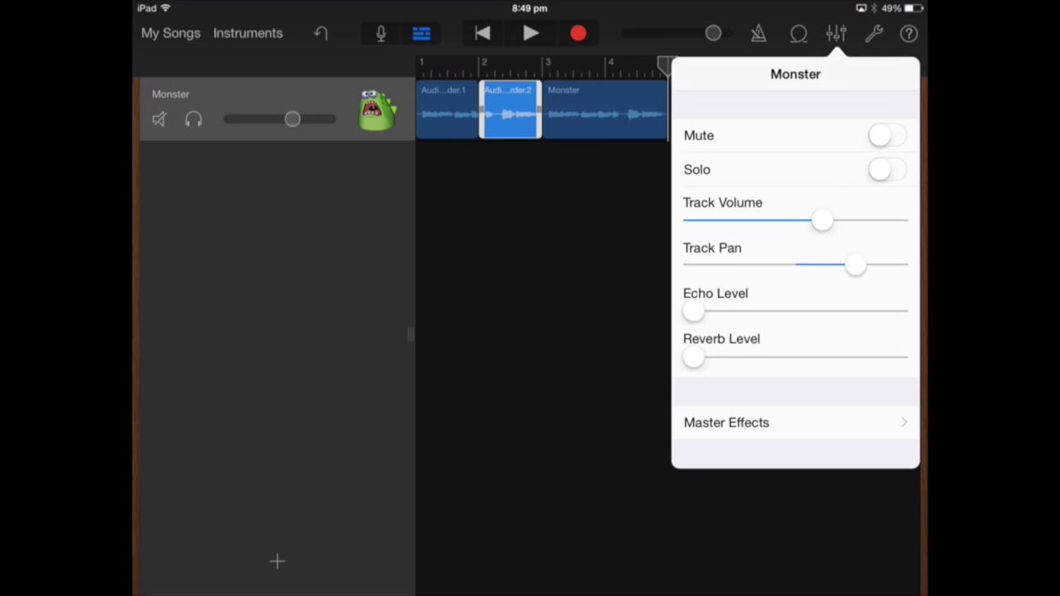
pyautogui.click(835, 33)
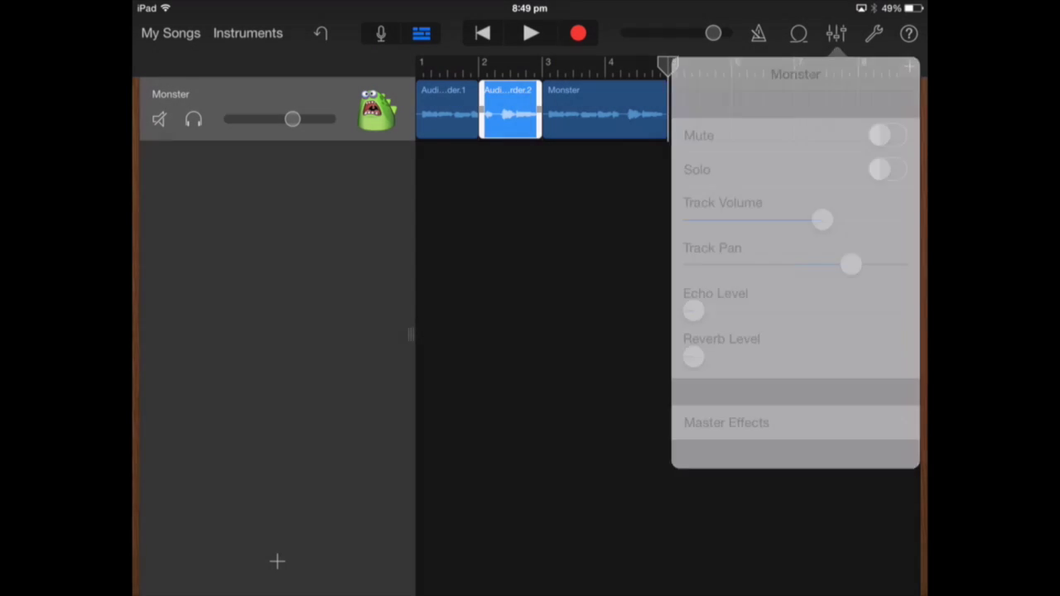
pyautogui.click(483, 33)
pyautogui.click(531, 33)
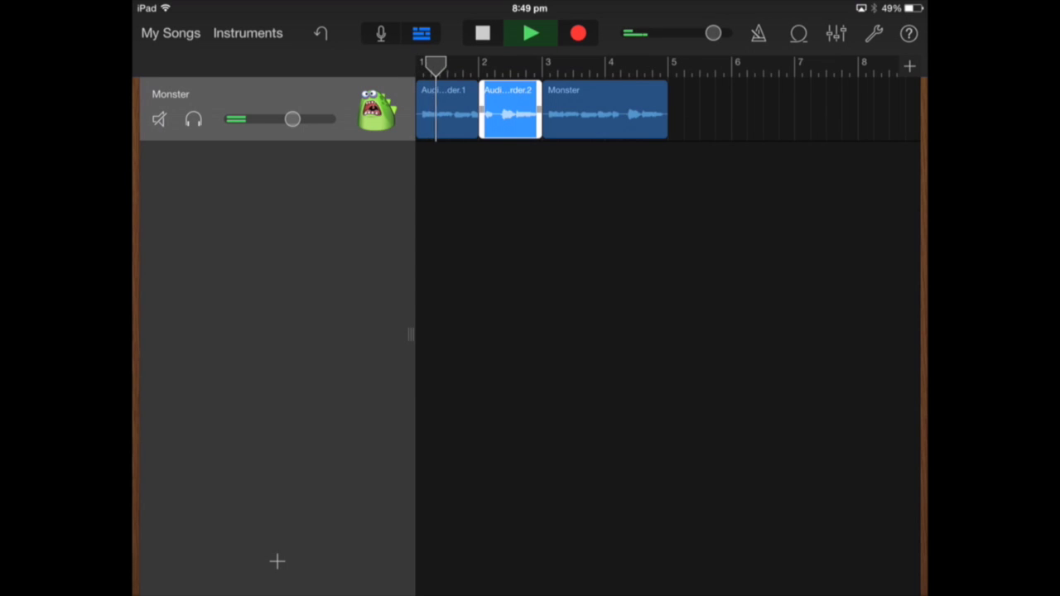
pyautogui.click(836, 33)
pyautogui.moveTo(850, 265); pyautogui.dragTo(818, 265)
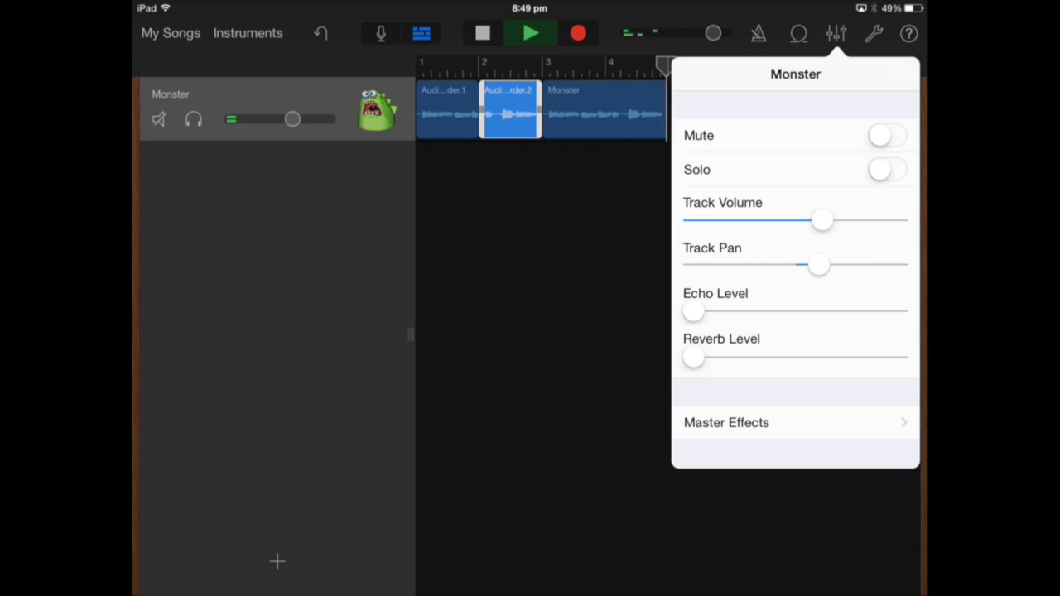
pyautogui.click(483, 33)
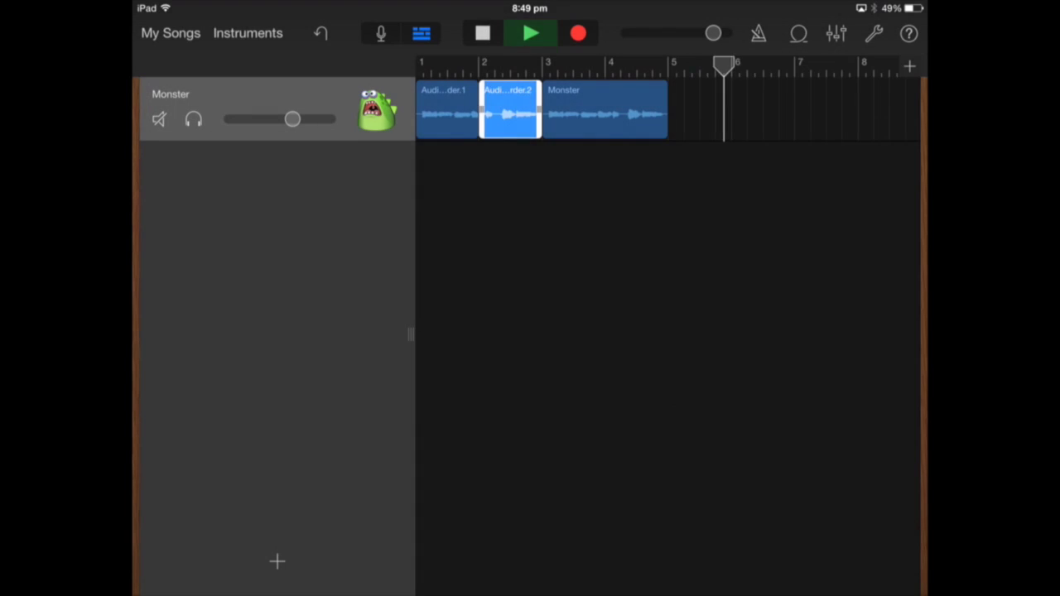
pyautogui.click(483, 33)
pyautogui.click(483, 33)
# Raise the Monster track's Echo Level to a little under 60%, audition the song, and return to the beginning.
pyautogui.click(835, 33)
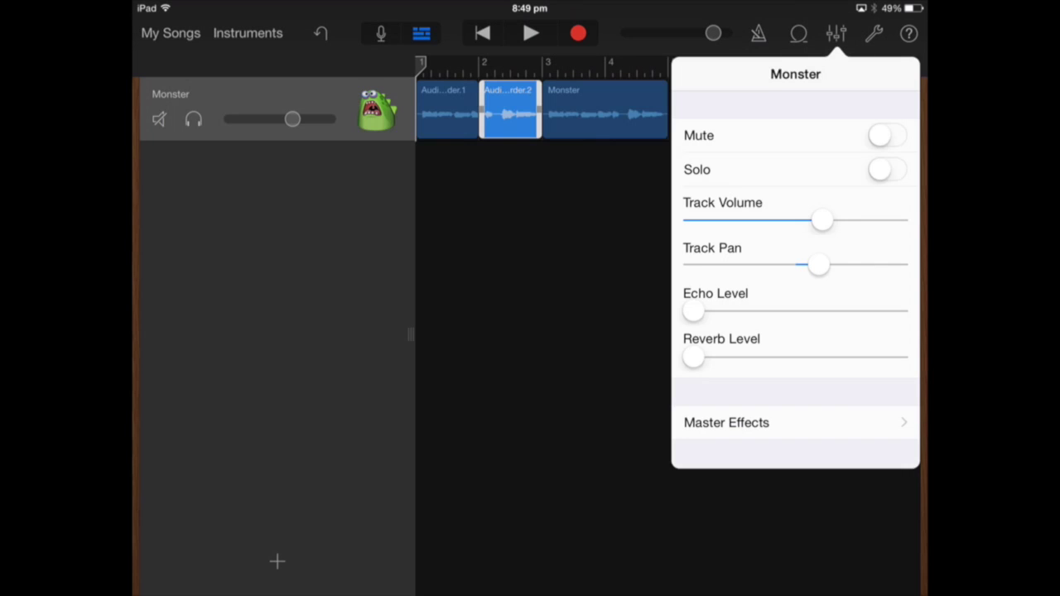
pyautogui.moveTo(693, 311); pyautogui.dragTo(818, 310)
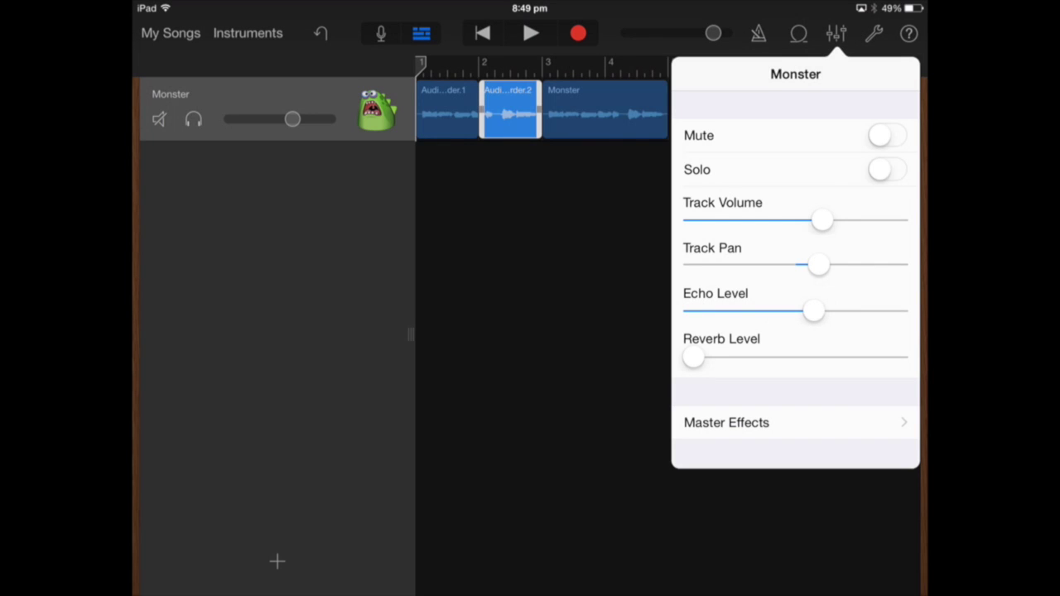
pyautogui.click(531, 33)
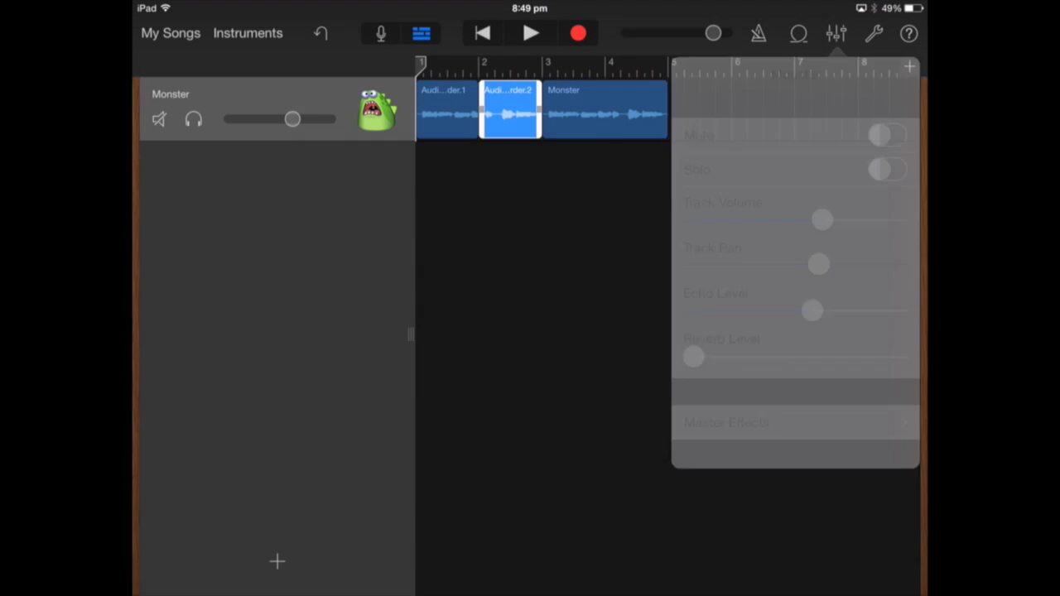
pyautogui.click(531, 33)
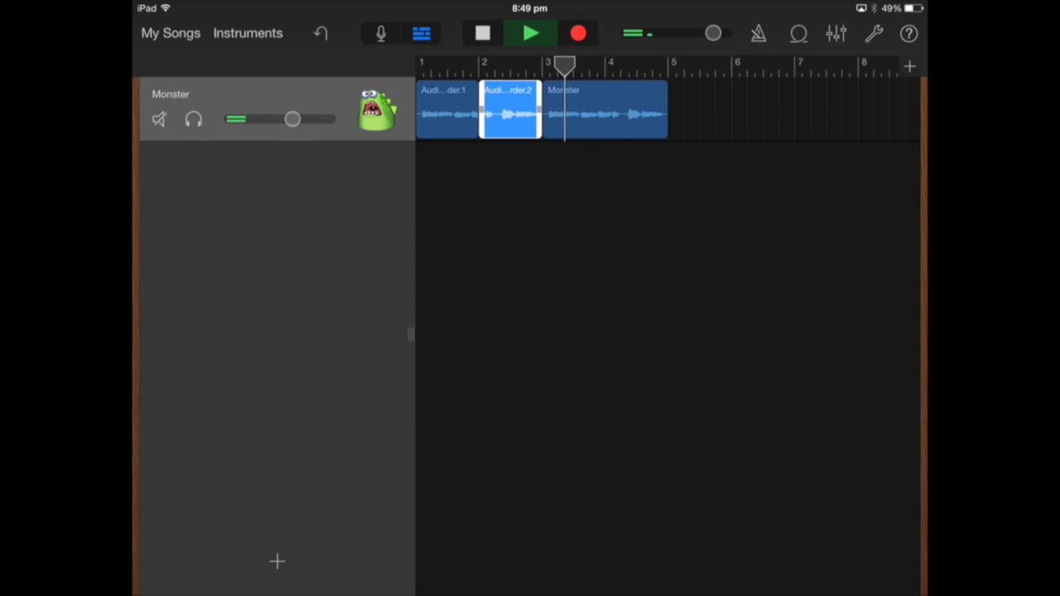
pyautogui.press('space')
pyautogui.press('Return')
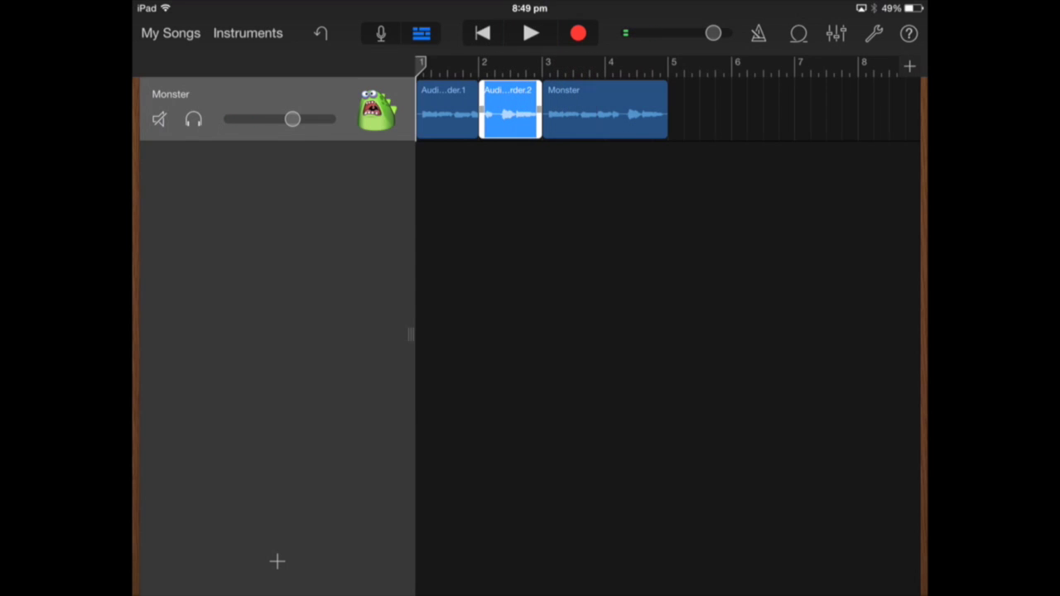
# Set the Monster track's Reverb Level to about 65% and Echo Level to about 20%, play the song, and return to the start.
pyautogui.click(874, 33)
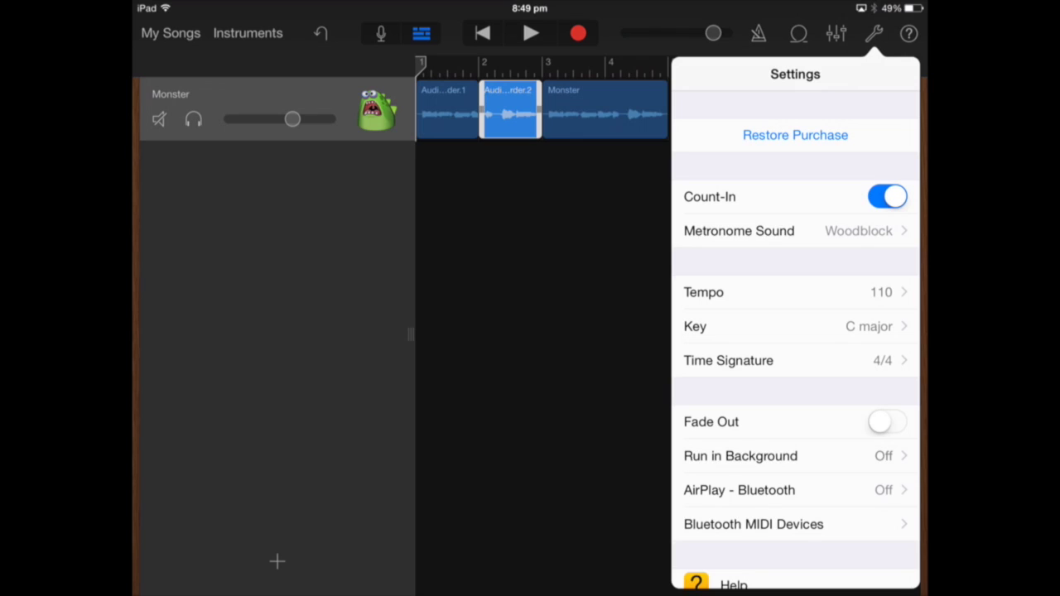
pyautogui.click(835, 33)
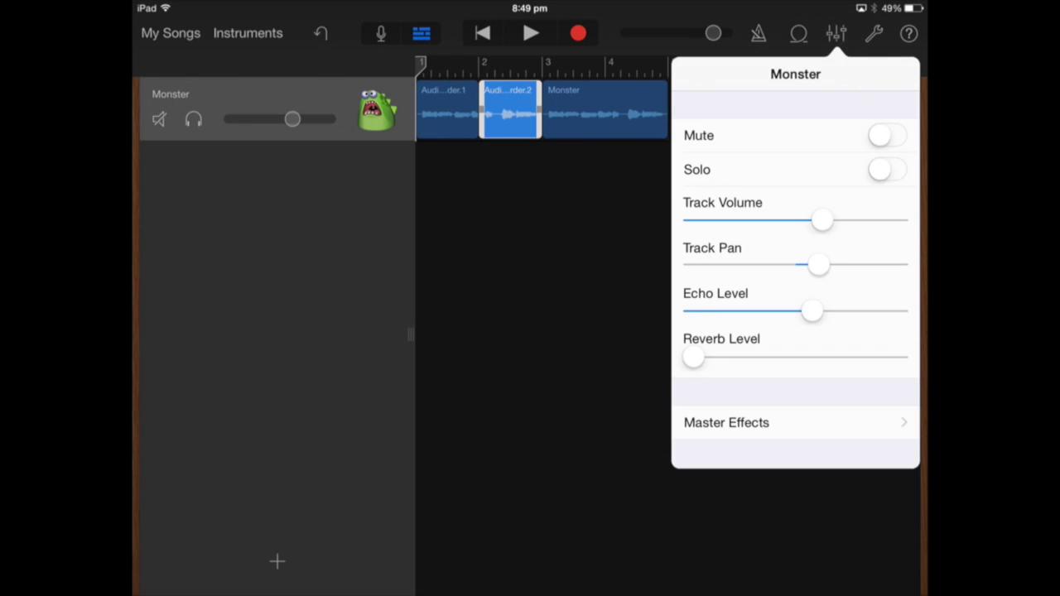
pyautogui.moveTo(693, 357); pyautogui.dragTo(826, 357)
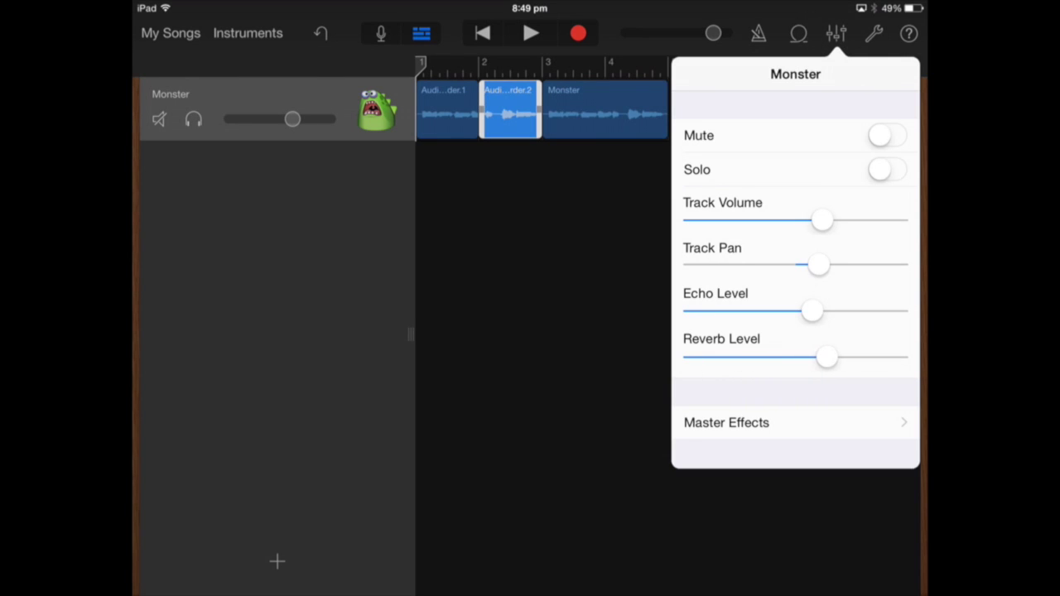
pyautogui.moveTo(811, 310); pyautogui.dragTo(733, 310)
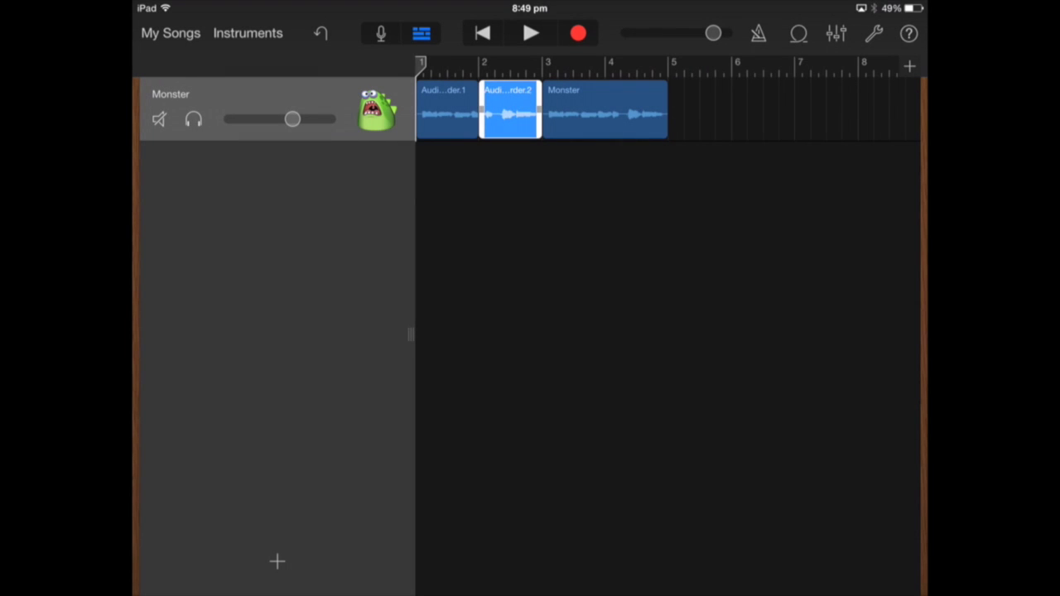
pyautogui.press('space')
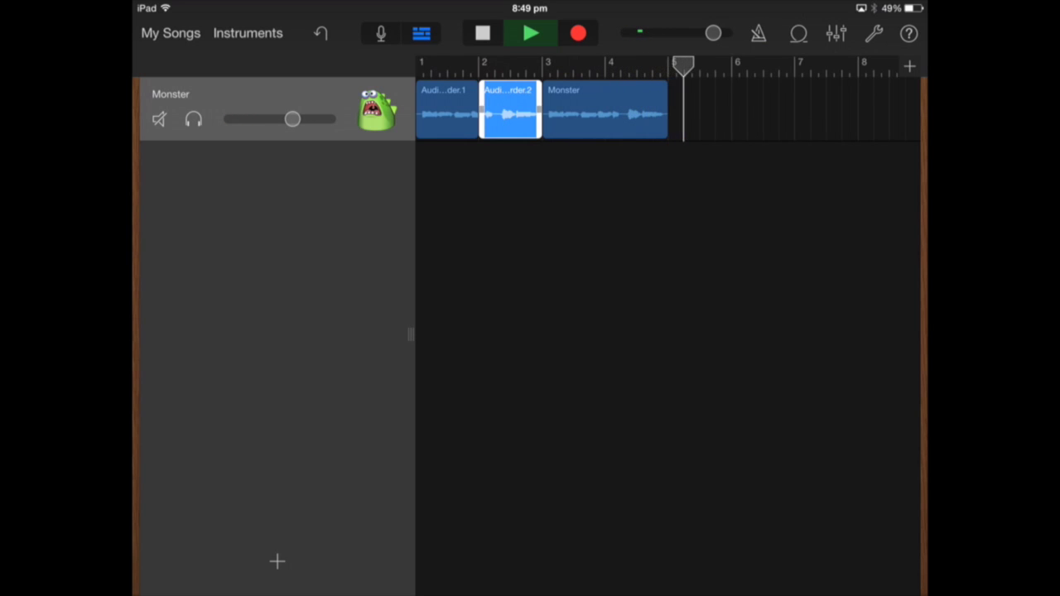
pyautogui.press('space')
pyautogui.click(482, 34)
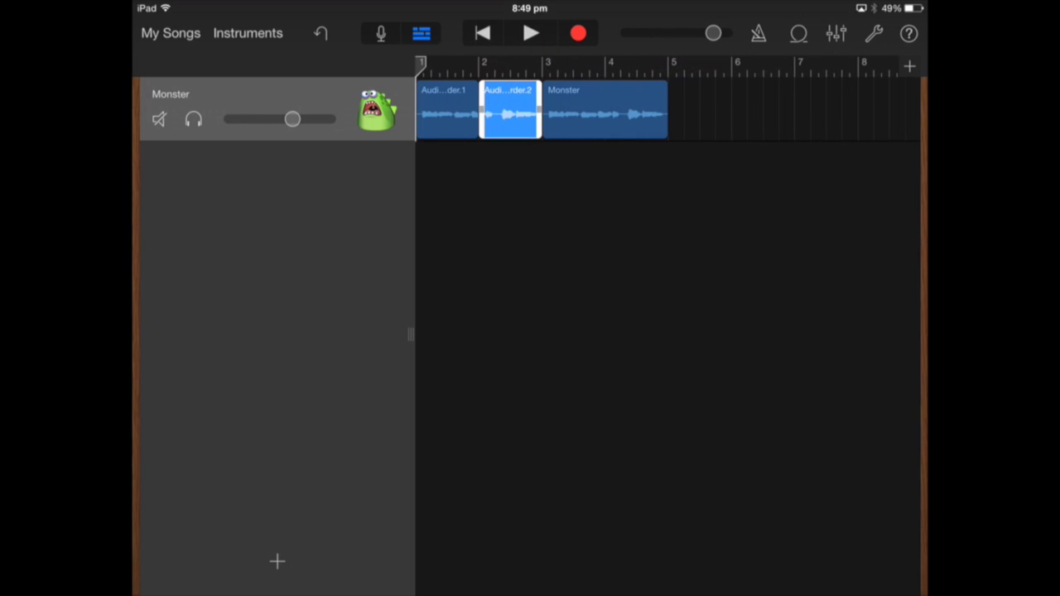
# Open the Audio Recorder view, lower the device volume by one step, and return to the tracks view.
pyautogui.click(381, 33)
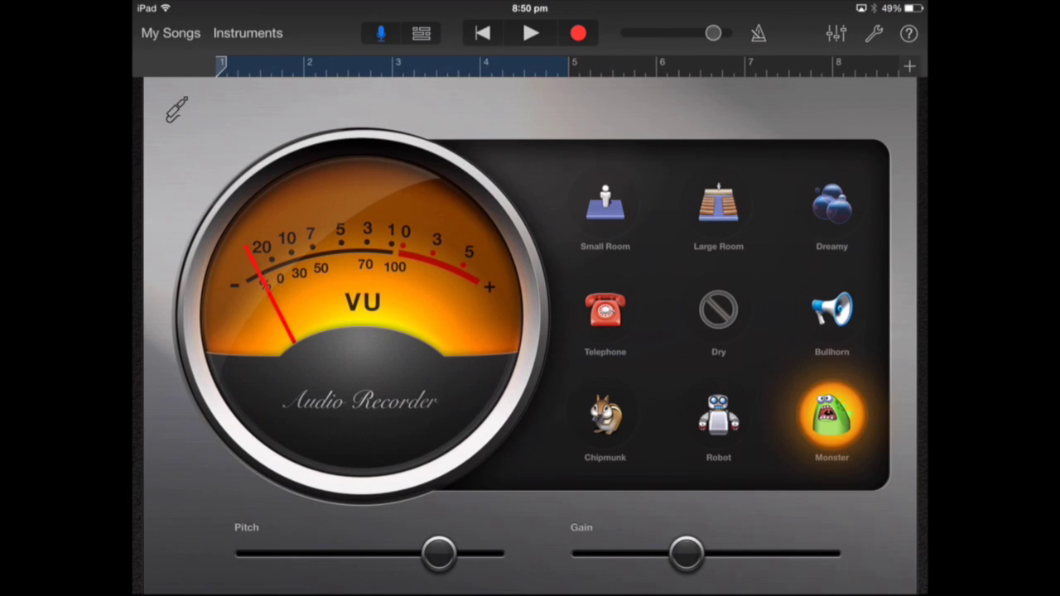
pyautogui.press('XF86AudioLowerVolume')
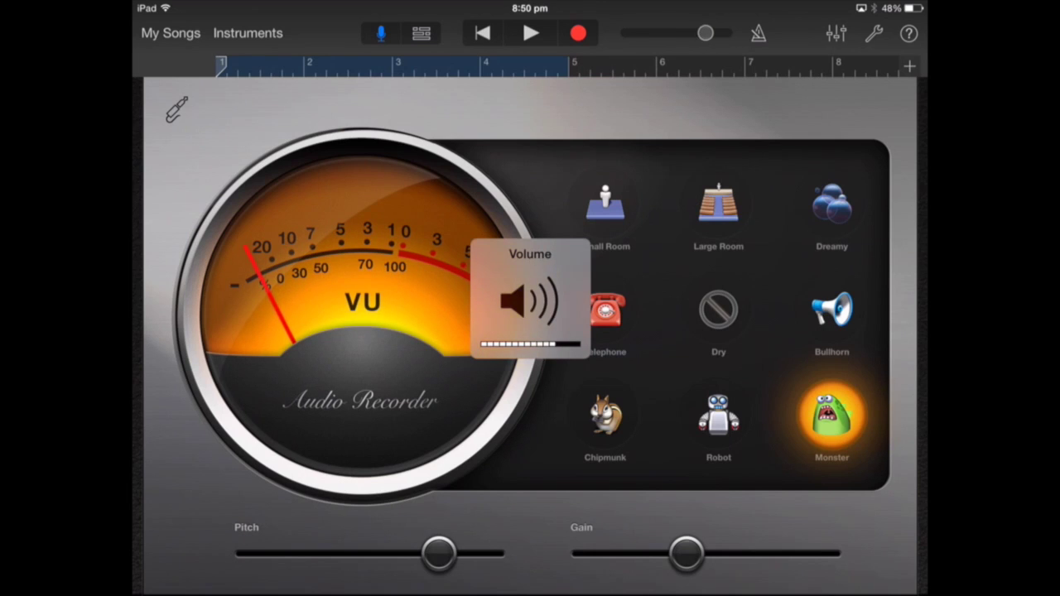
pyautogui.click(421, 33)
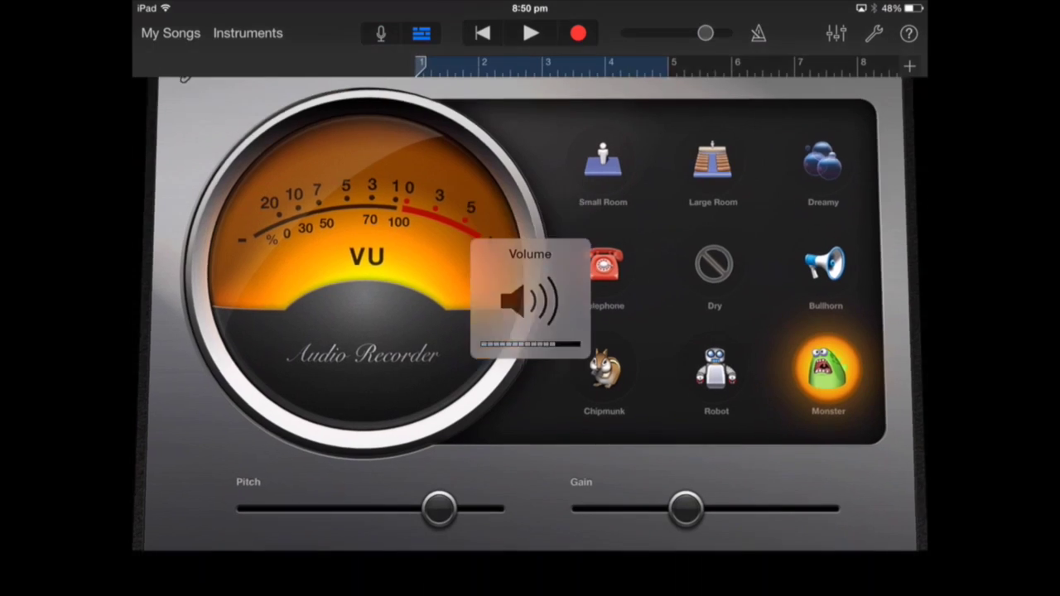